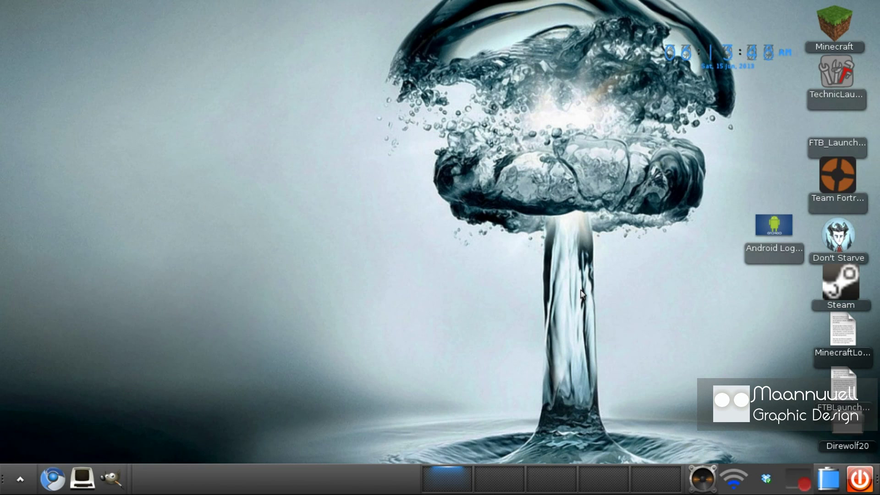
# - Close the Android logo reference image, launch GIMP and move its main window into place
pyautogui.click(747, 259)
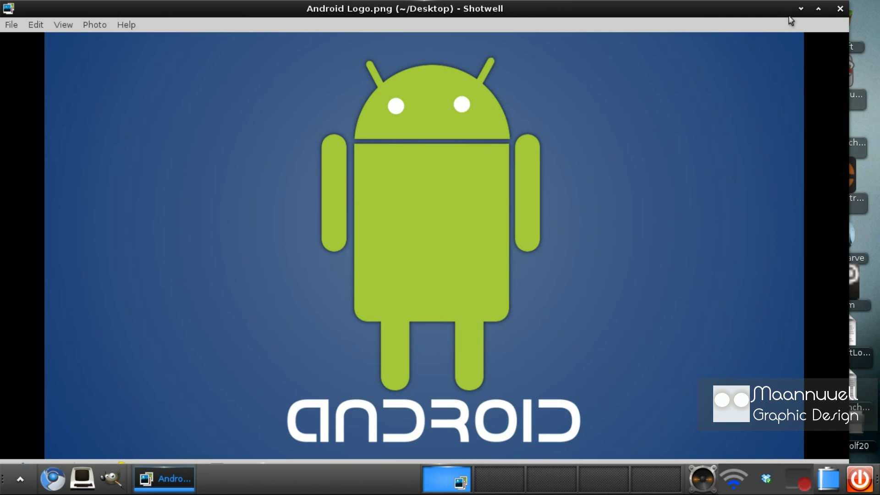
pyautogui.click(840, 9)
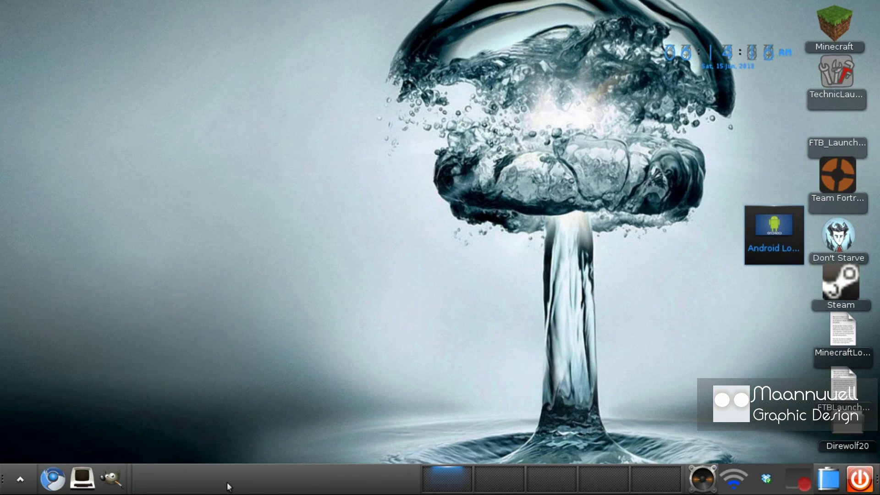
pyautogui.click(115, 484)
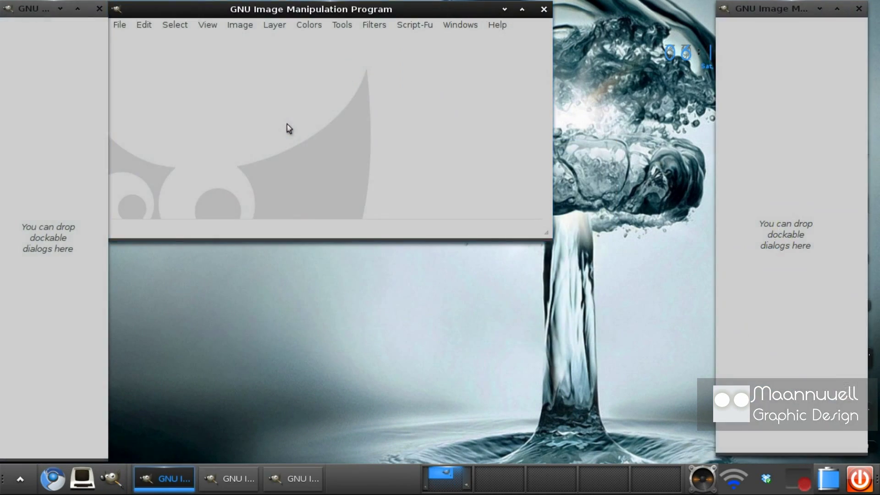
pyautogui.moveTo(312, 11)
pyautogui.mouseDown()
pyautogui.moveTo(380, 49)
pyautogui.moveTo(389, 91)
pyautogui.mouseUp()
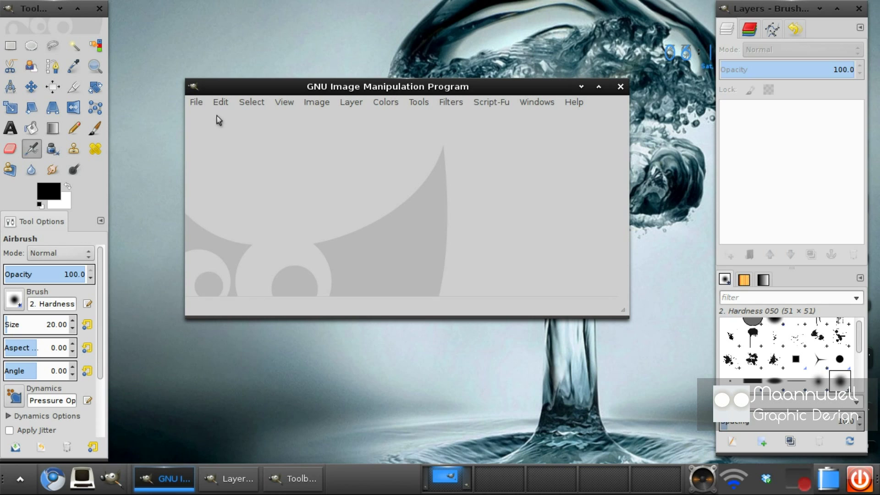
# - Create a new 1280×720 image from File > New and move its window up and left
pyautogui.click(197, 106)
pyautogui.click(204, 119)
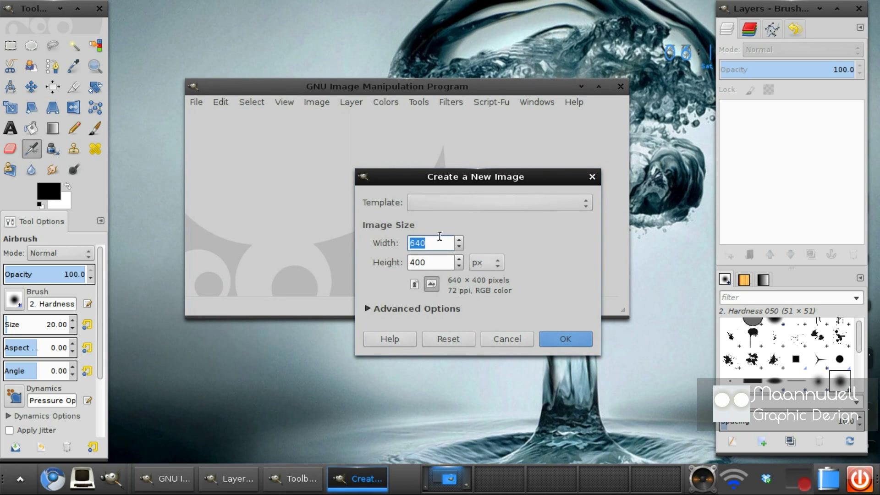
pyautogui.write('1280')
pyautogui.press('Tab')
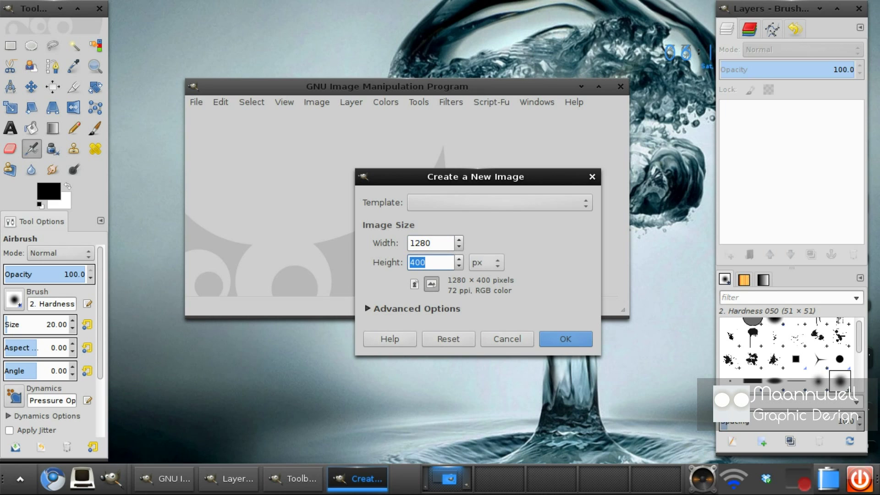
pyautogui.write('720')
pyautogui.press('Return')
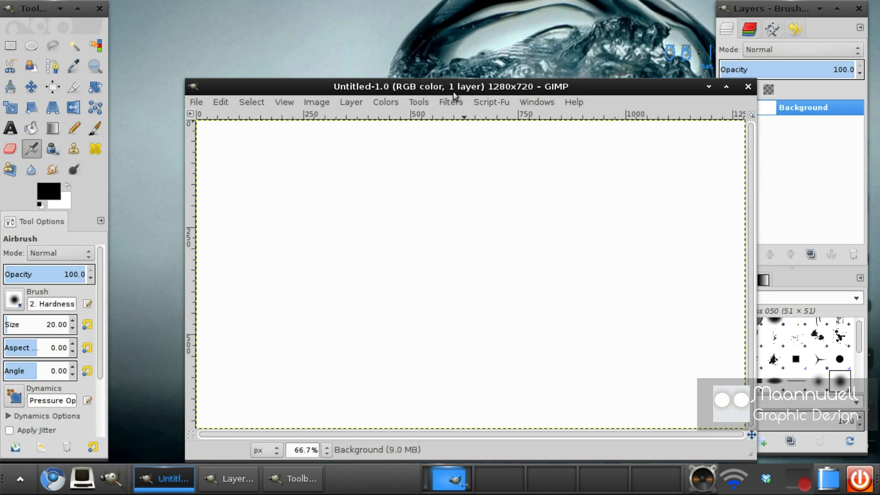
pyautogui.moveTo(457, 94); pyautogui.dragTo(399, 46)
# - Set the Blend tool to Radial shape with foreground 597294 and background 143e77
pyautogui.click(52, 129)
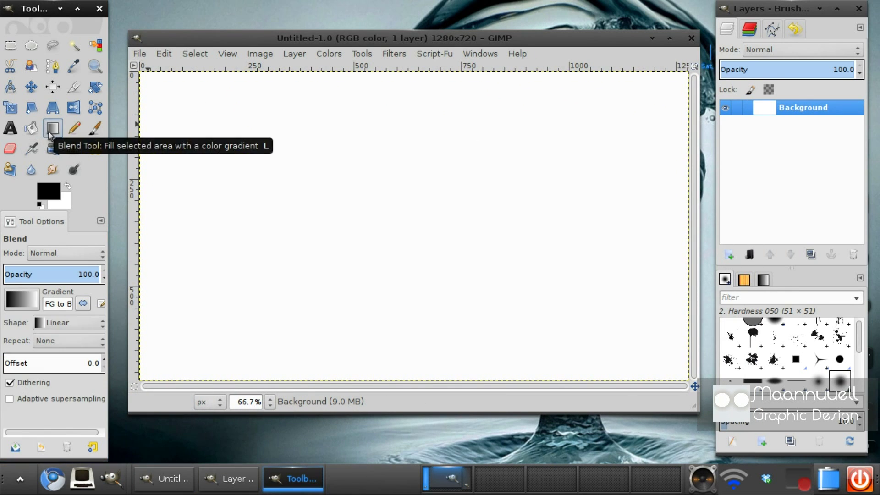
pyautogui.click(46, 325)
pyautogui.click(54, 367)
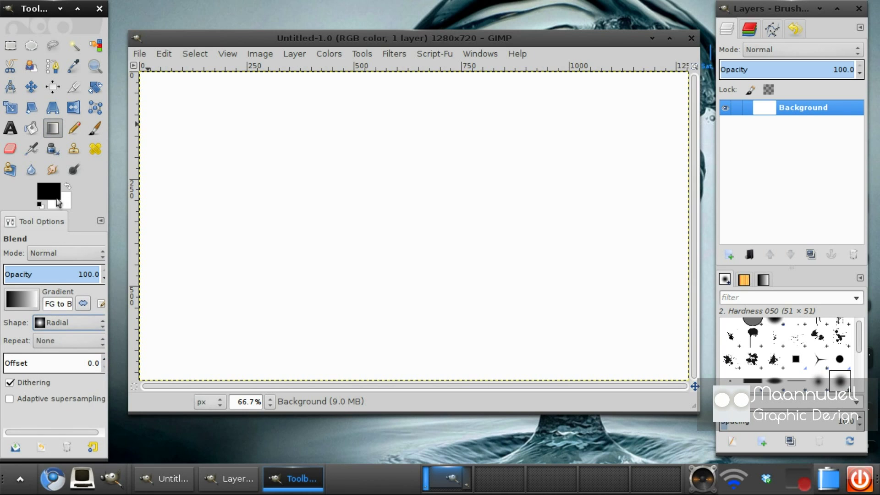
pyautogui.click(54, 196)
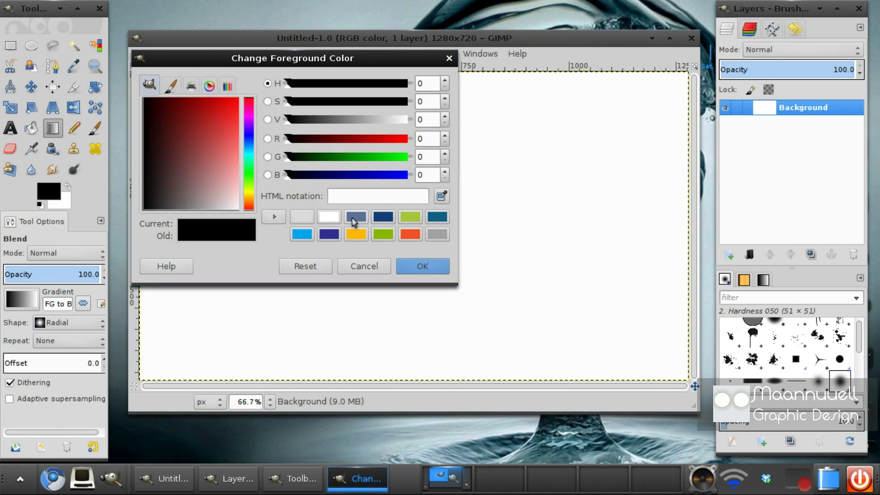
pyautogui.click(354, 221)
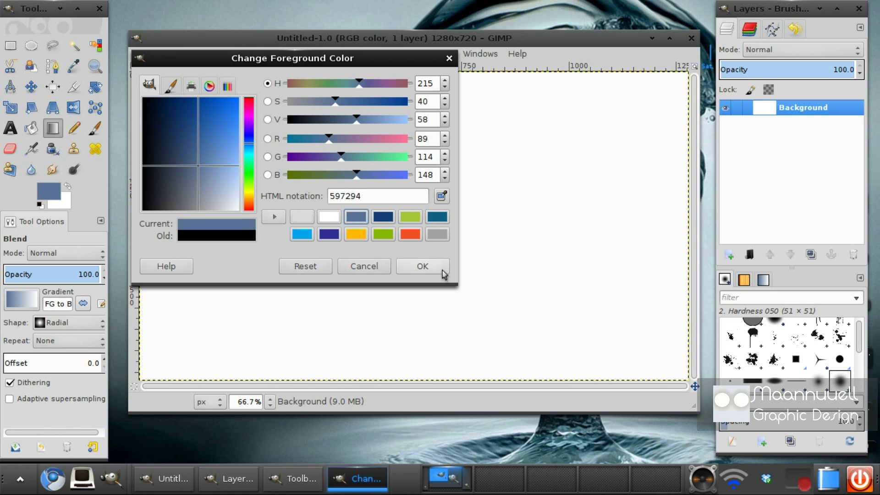
pyautogui.click(427, 266)
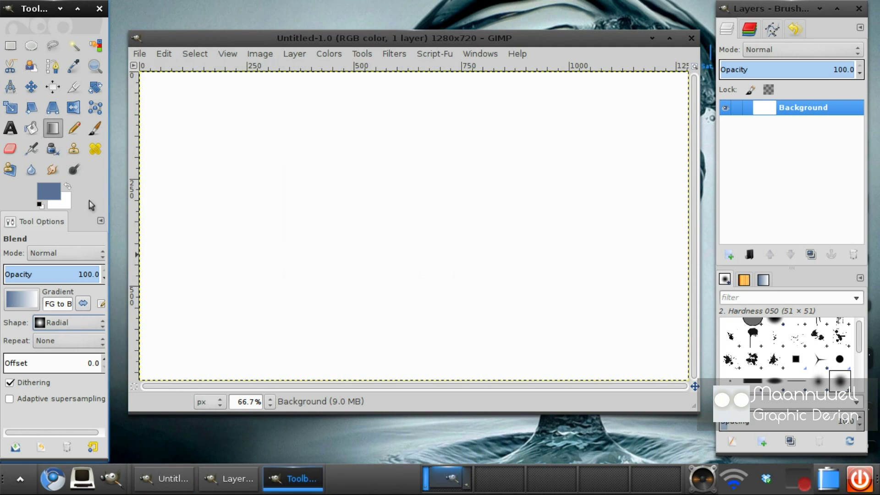
pyautogui.click(63, 204)
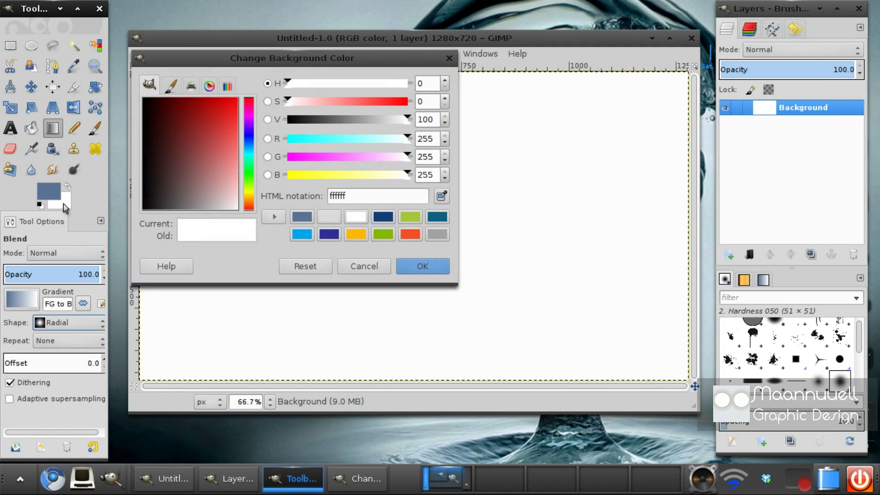
pyautogui.click(385, 221)
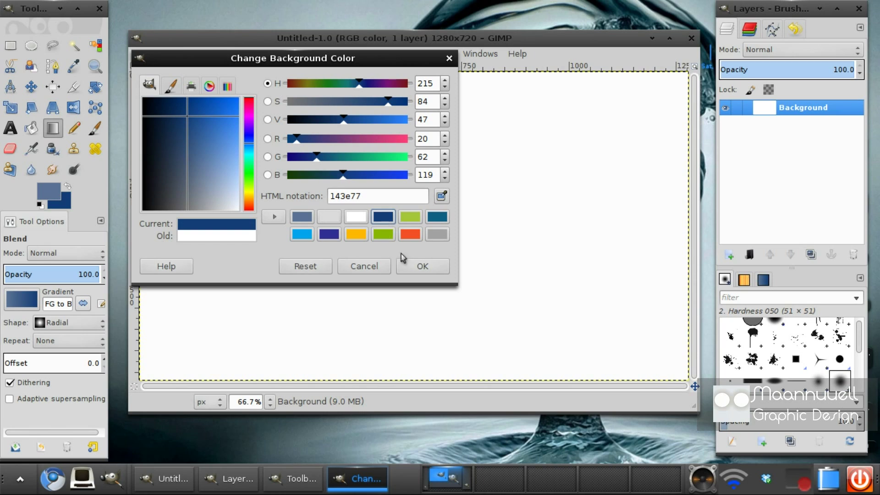
pyautogui.click(417, 265)
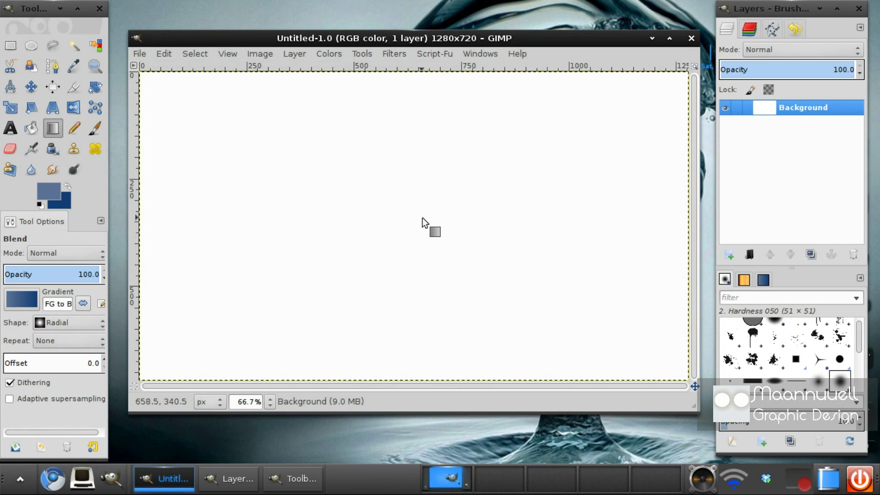
# - Drag a radial gradient outward from the canvas centre, redoing the first attempt
pyautogui.moveTo(397, 220); pyautogui.dragTo(138, 379)
pyautogui.hotkey('ctrl', 'z')
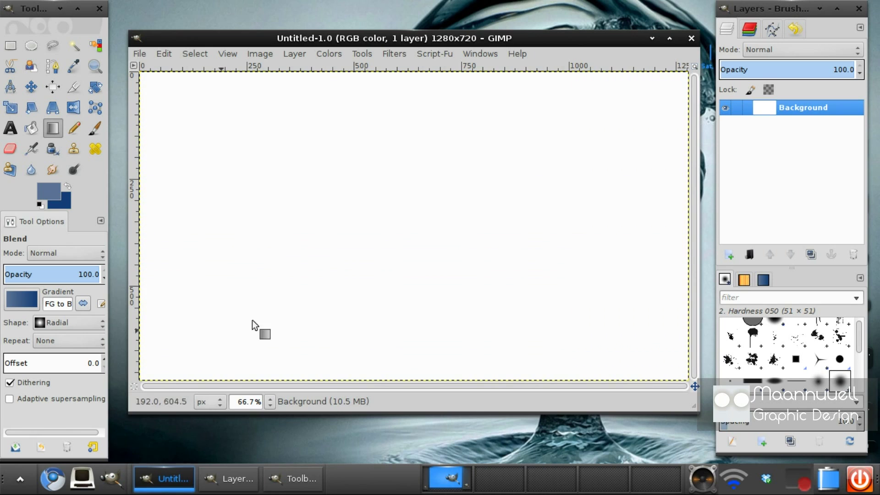
pyautogui.moveTo(419, 215); pyautogui.dragTo(138, 380)
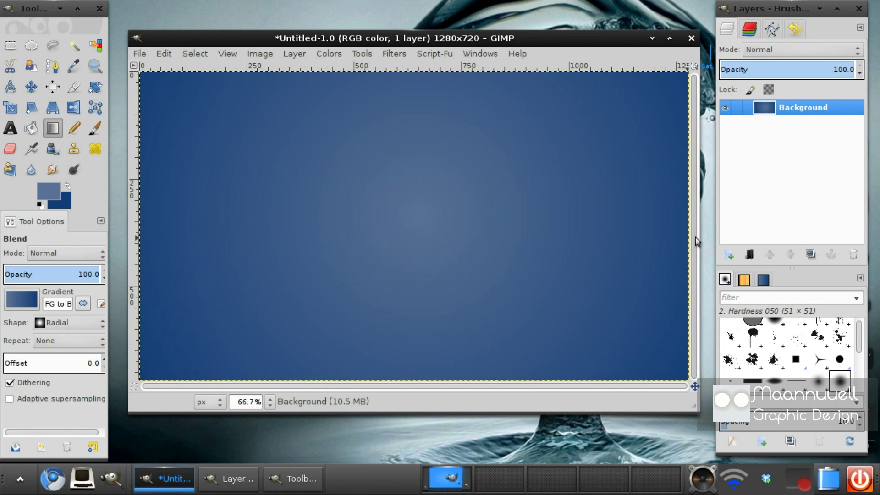
# - Add a new transparent layer named Body
pyautogui.click(729, 255)
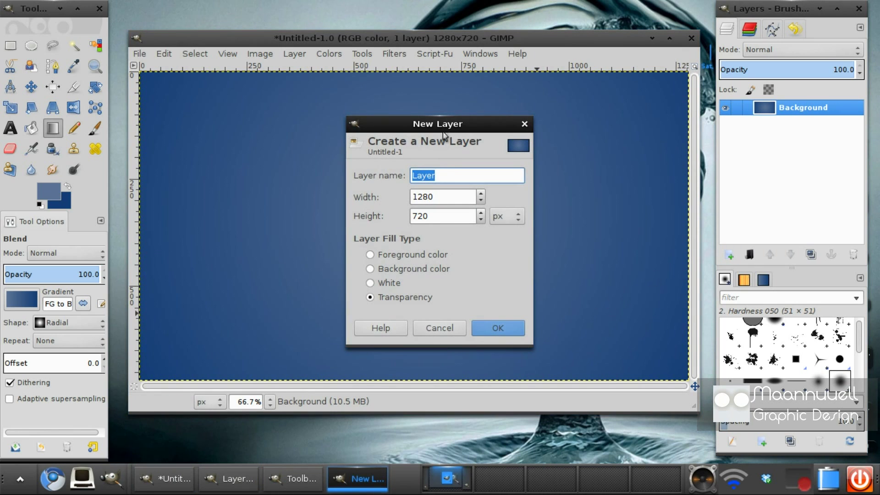
pyautogui.write('Body')
pyautogui.press('Return')
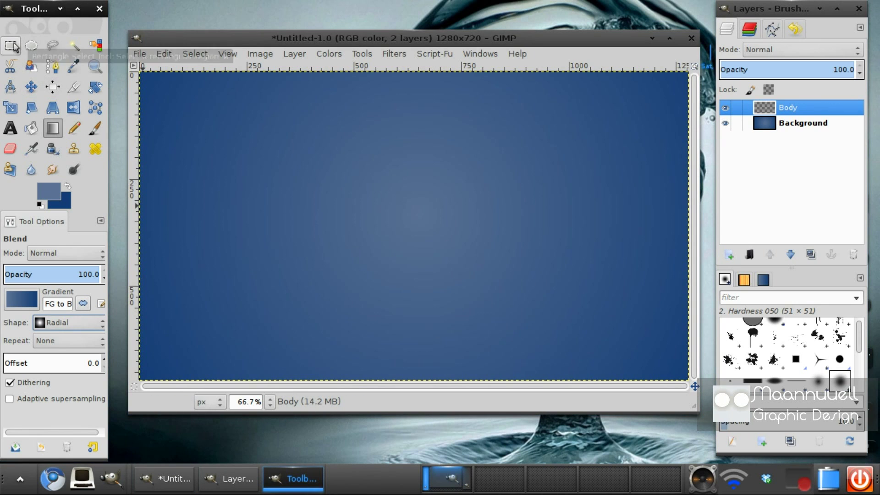
# - Set the foreground colour to Android green a4c639
pyautogui.click(54, 191)
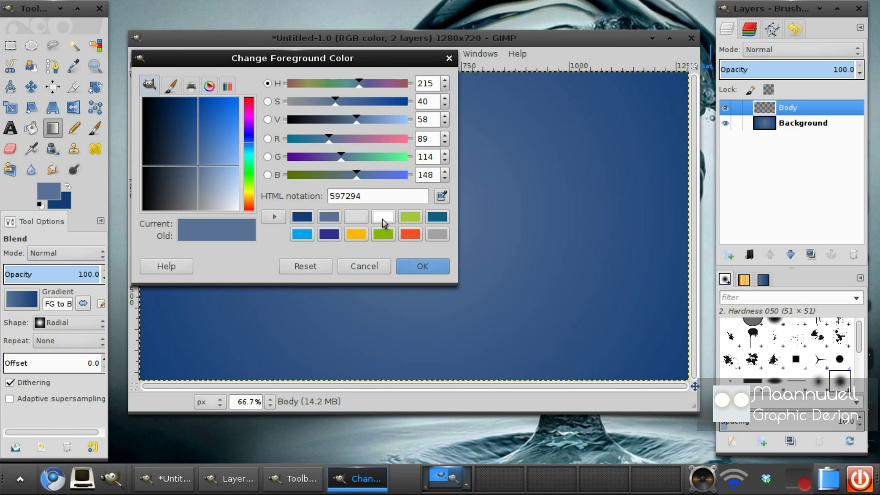
pyautogui.click(410, 217)
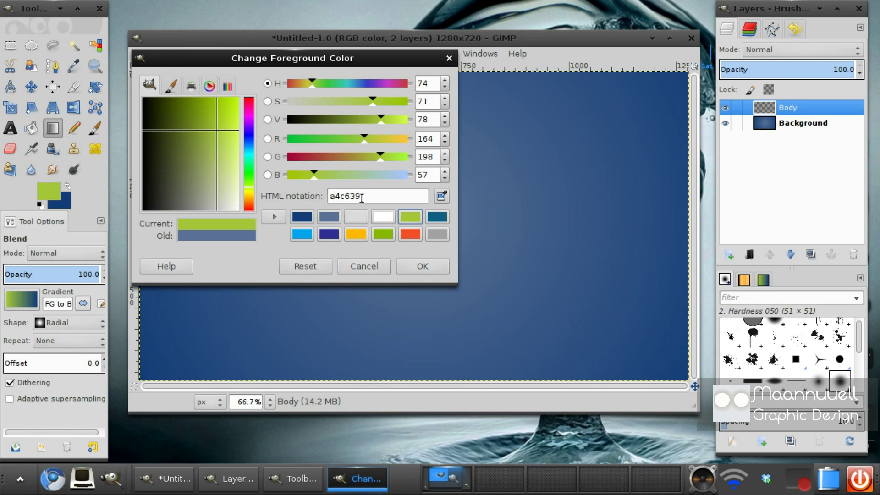
pyautogui.click(431, 265)
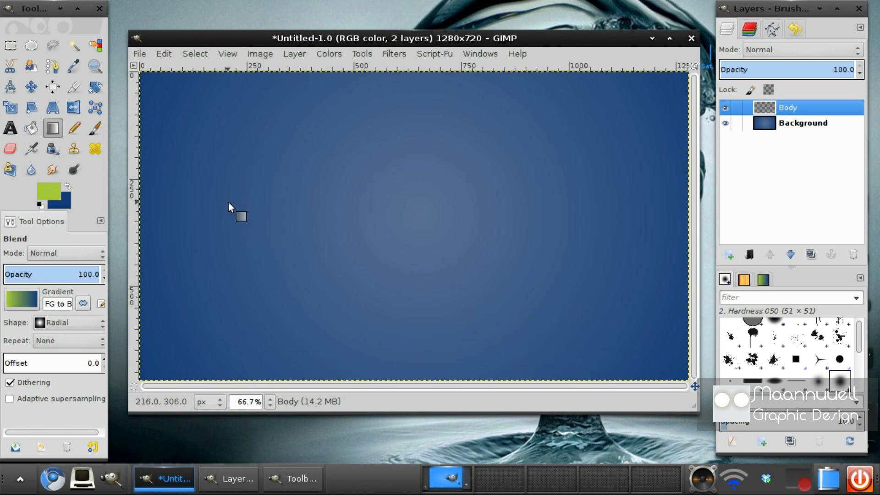
# - Draw a rounded-corner rectangle selection with radius 22 near the canvas centre
pyautogui.click(10, 45)
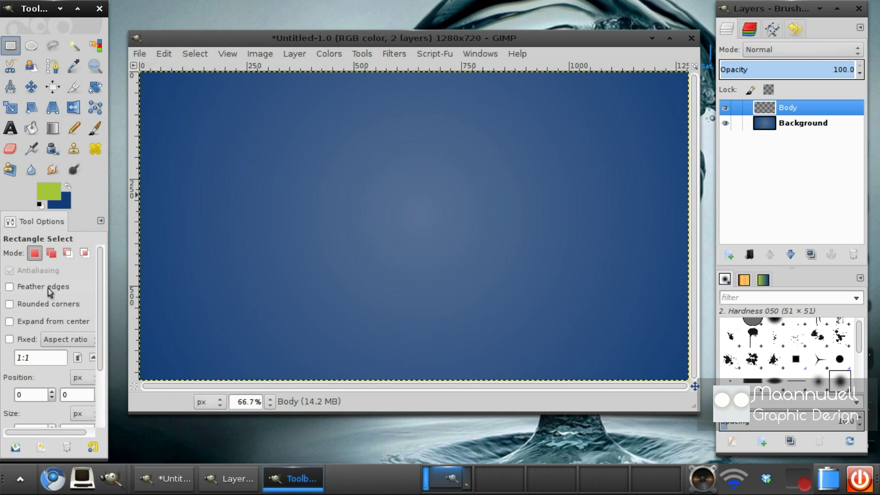
pyautogui.click(8, 304)
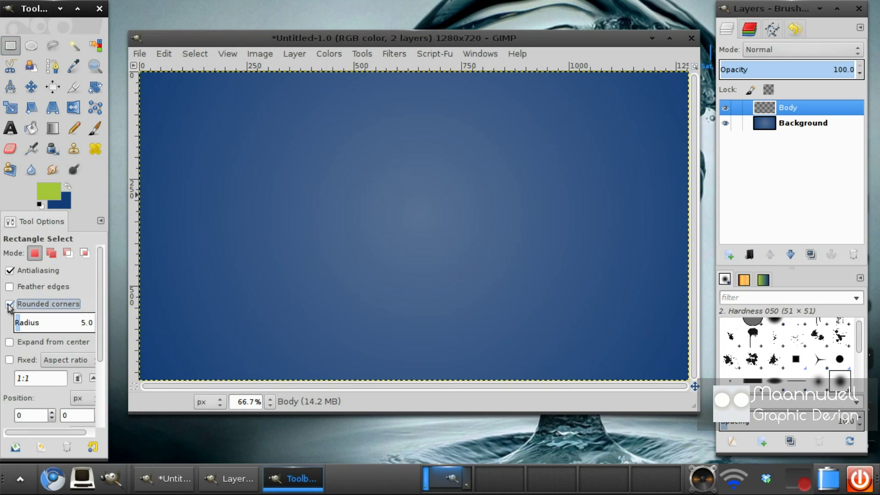
pyautogui.click(86, 323)
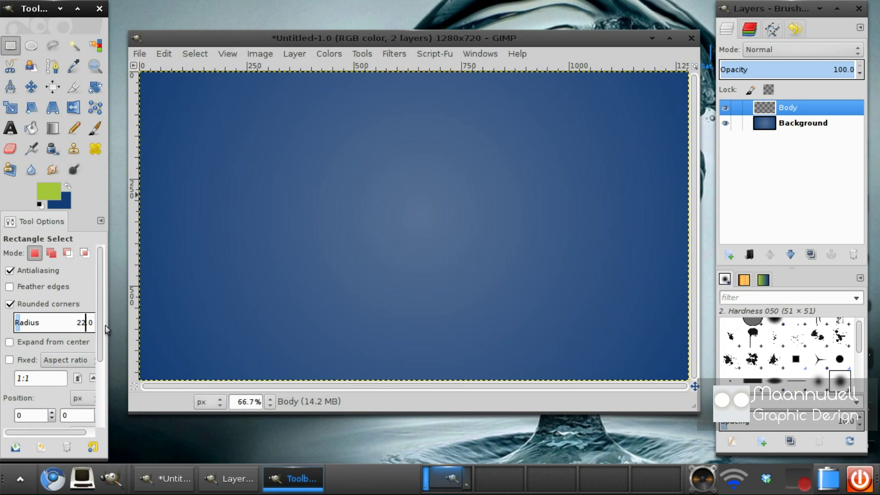
pyautogui.write('22')
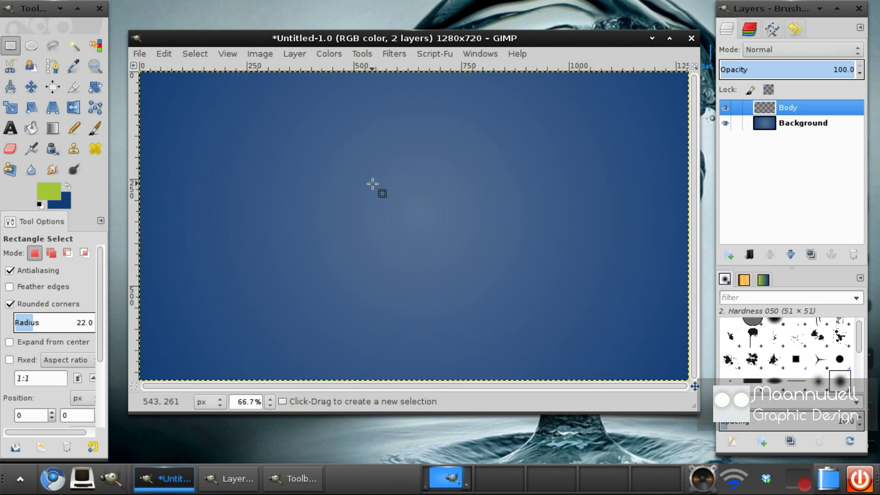
pyautogui.moveTo(372, 184); pyautogui.dragTo(473, 302)
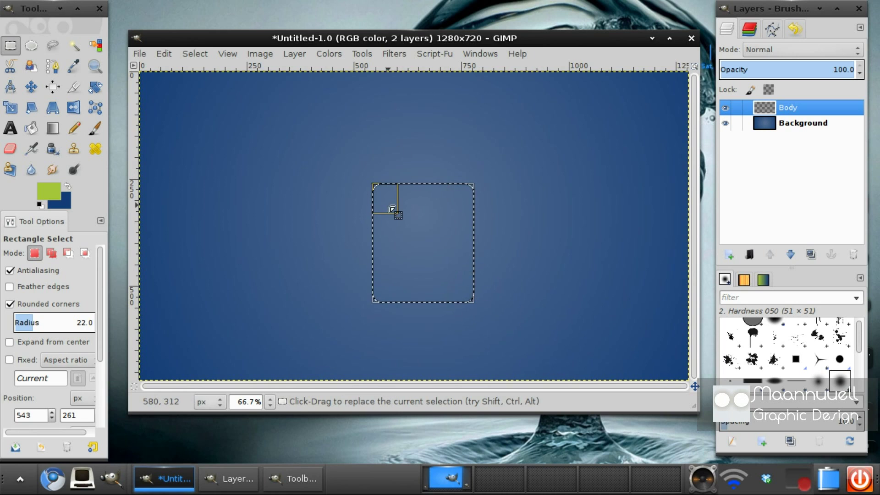
pyautogui.moveTo(393, 206); pyautogui.dragTo(379, 198)
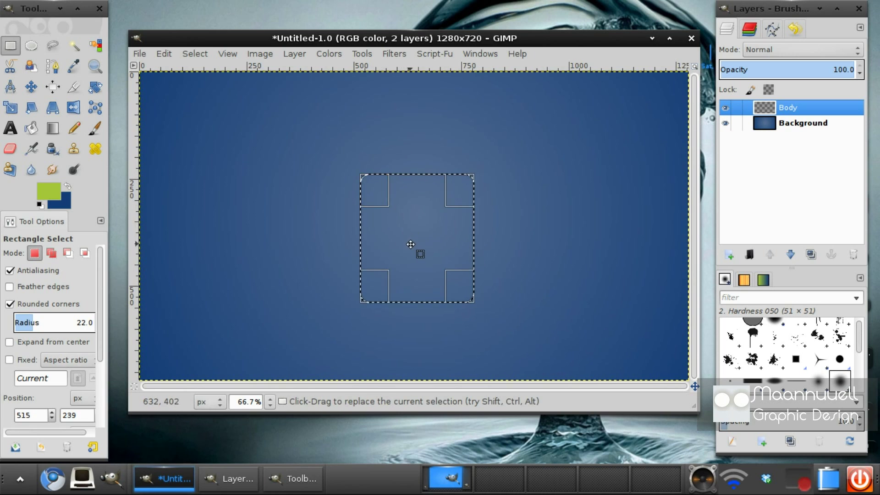
pyautogui.moveTo(412, 245); pyautogui.dragTo(411, 241)
# - Bucket-fill the rounded selection with green and choose Select > None
pyautogui.click(37, 132)
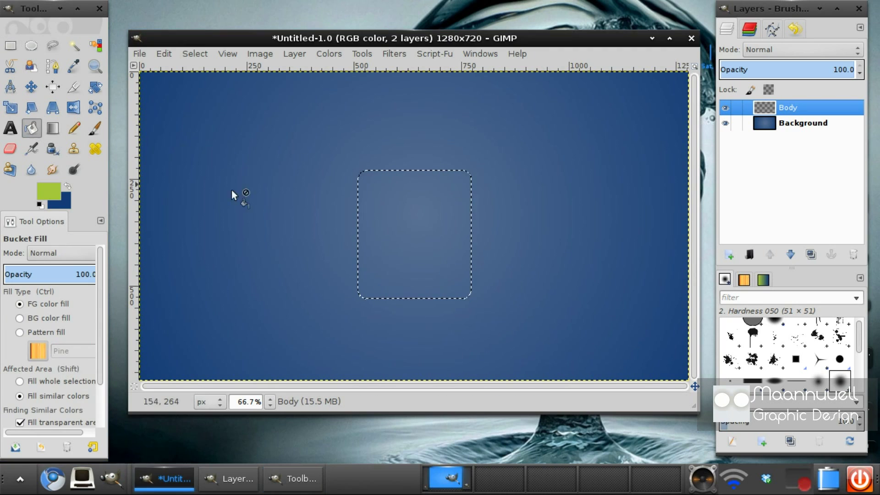
pyautogui.click(410, 225)
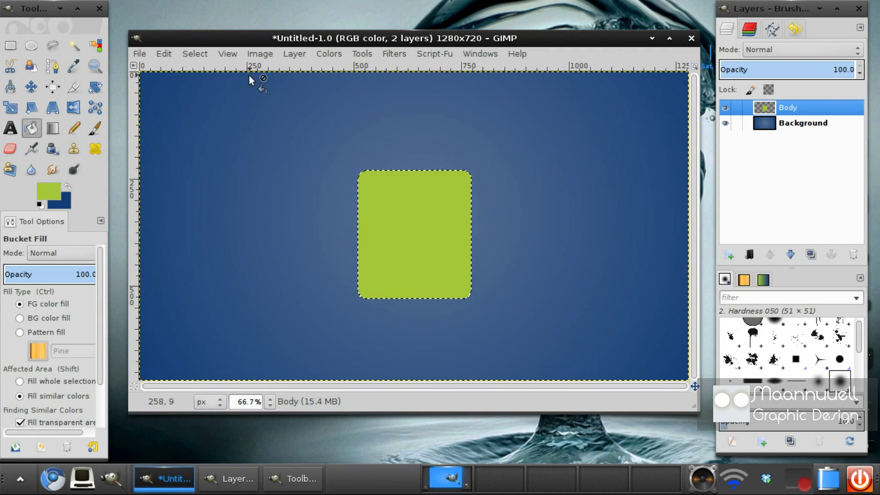
pyautogui.click(194, 54)
pyautogui.click(197, 83)
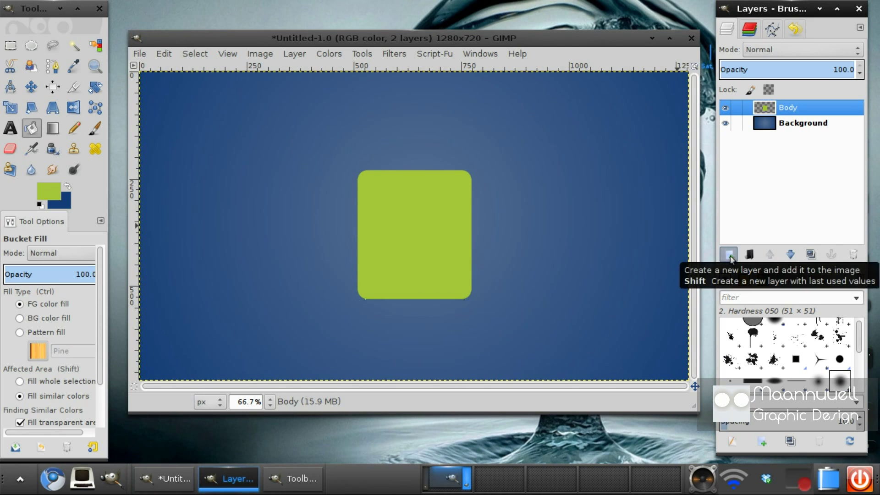
# - Add a new layer named Hands
pyautogui.click(729, 255)
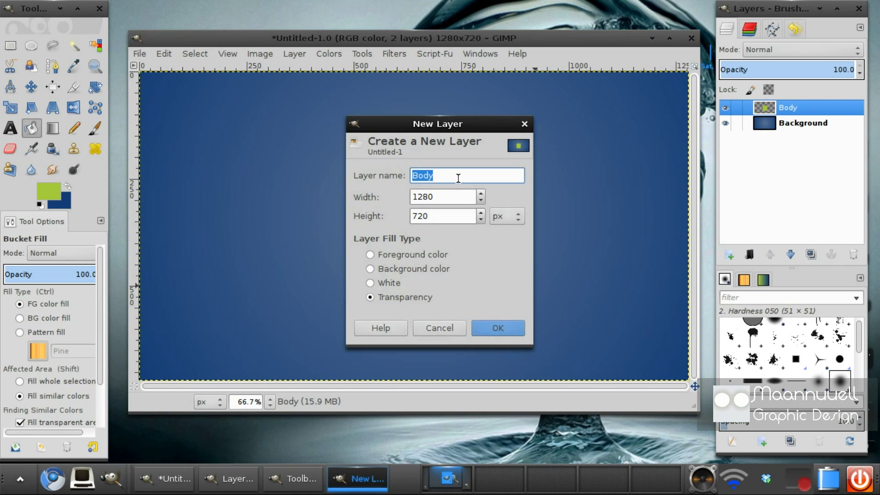
pyautogui.write('Hands')
pyautogui.click(504, 328)
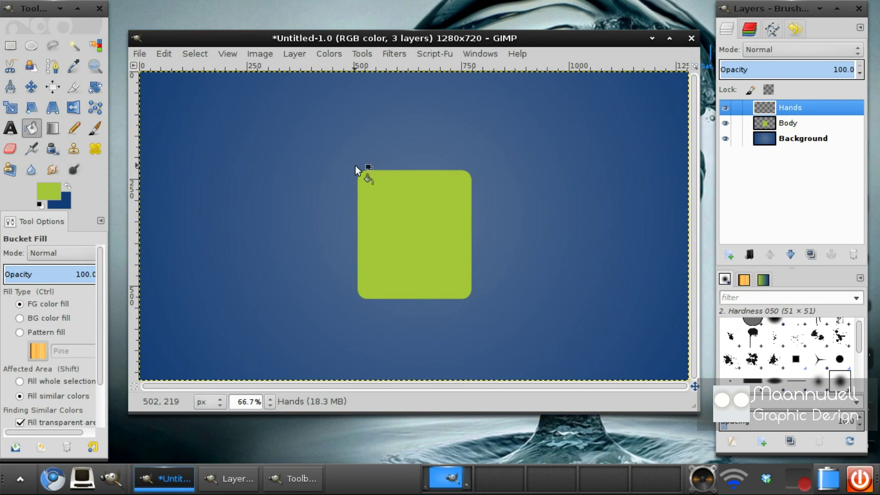
# - Fill a tall green arm bar left of the body and clear the selection
pyautogui.click(10, 46)
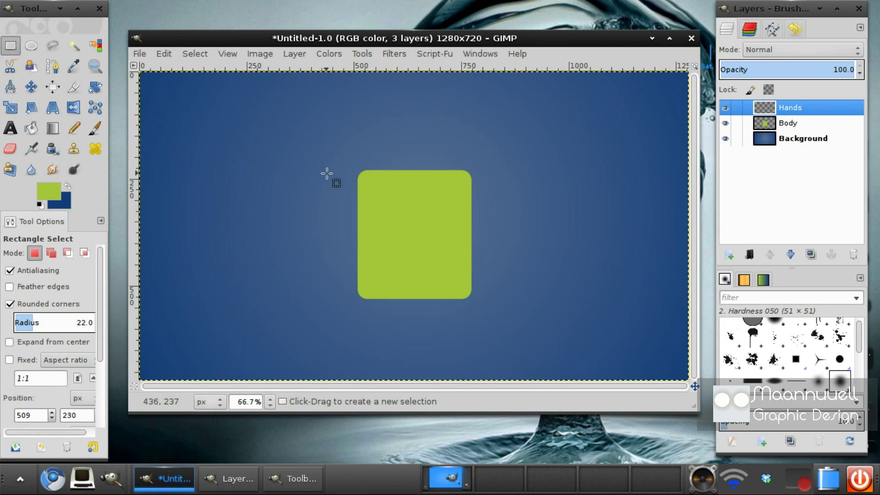
pyautogui.moveTo(325, 176); pyautogui.dragTo(346, 279)
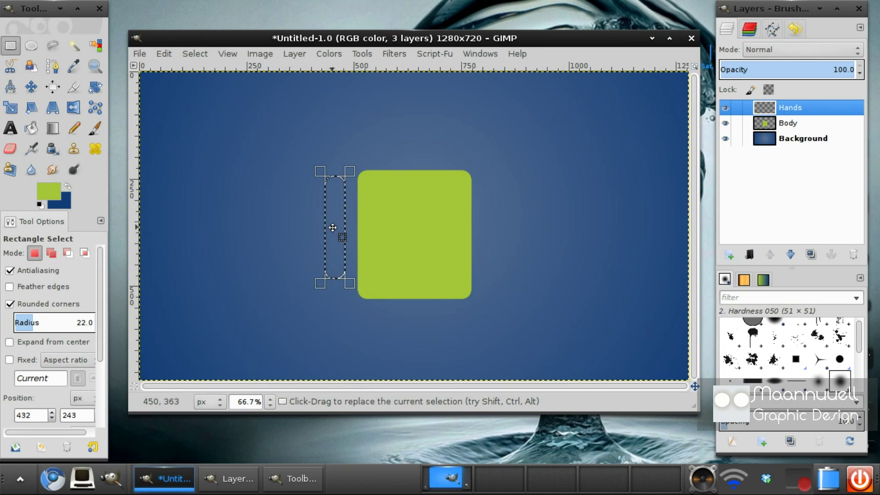
pyautogui.moveTo(332, 227); pyautogui.dragTo(343, 223)
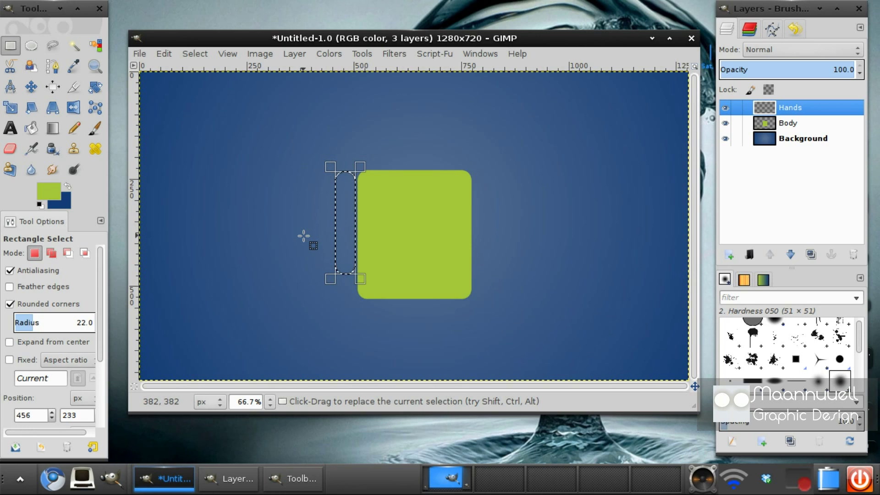
pyautogui.click(31, 129)
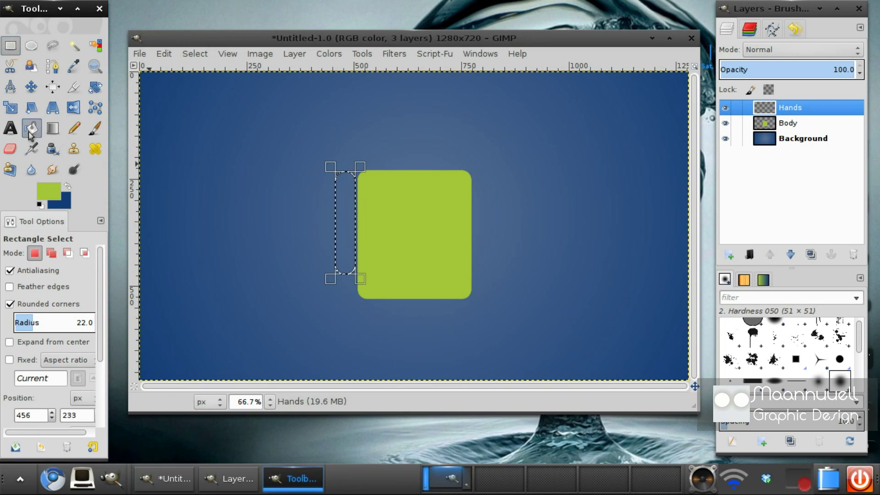
pyautogui.click(346, 232)
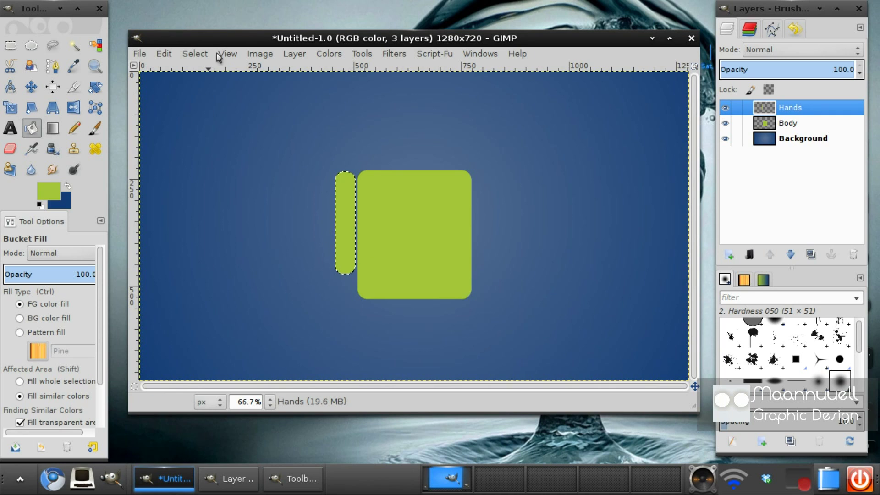
pyautogui.click(195, 53)
pyautogui.click(204, 84)
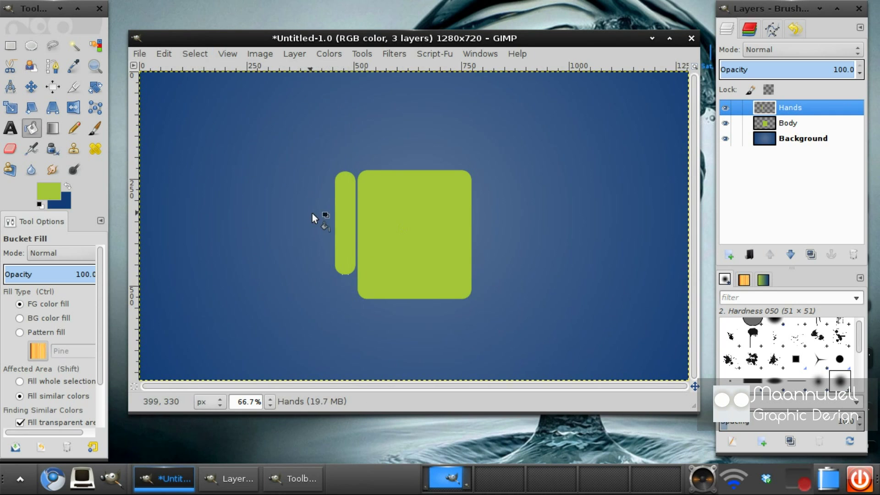
# - Duplicate the Hands layer, flip it horizontally and nudge the copy beside the body's right side
pyautogui.click(810, 256)
pyautogui.click(814, 255)
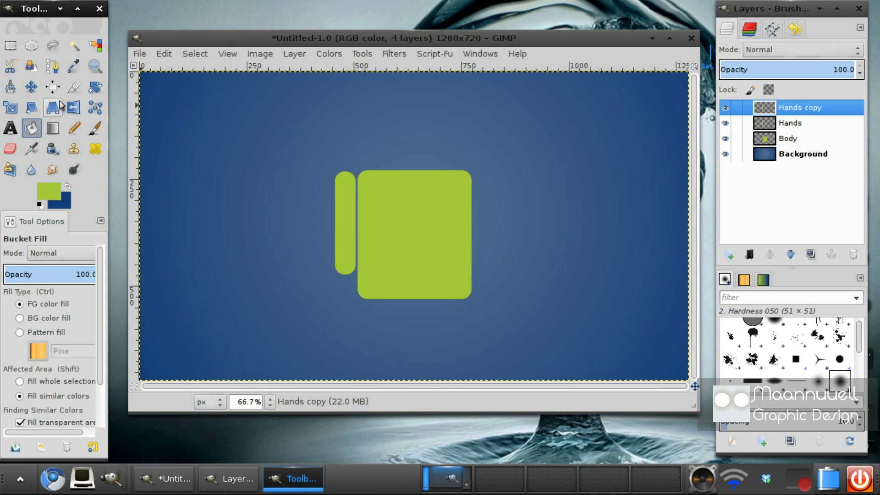
pyautogui.click(73, 107)
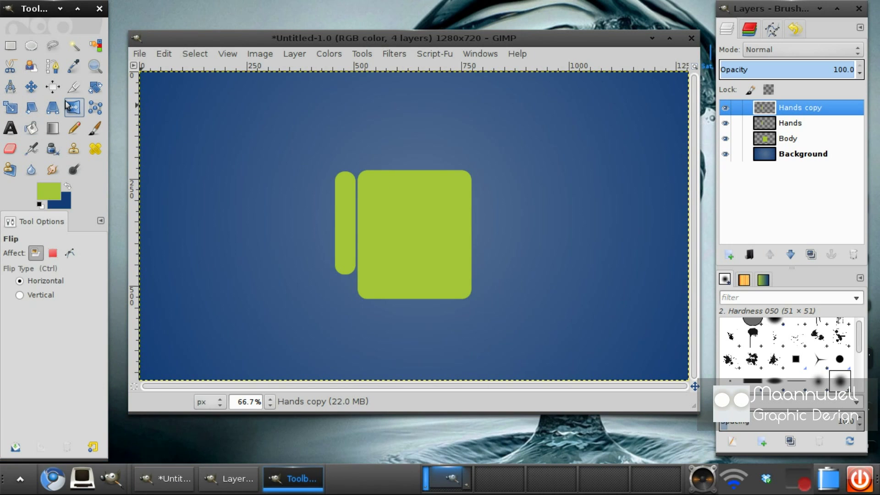
pyautogui.click(345, 202)
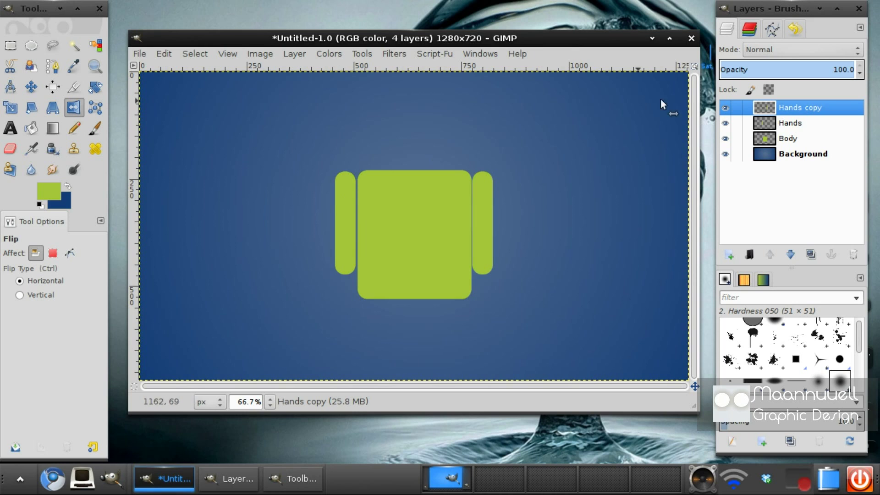
pyautogui.click(31, 87)
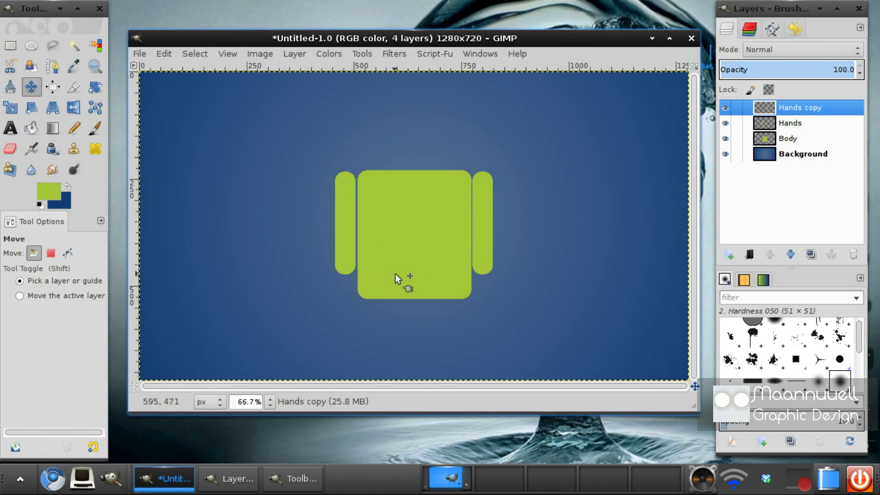
pyautogui.click(491, 230)
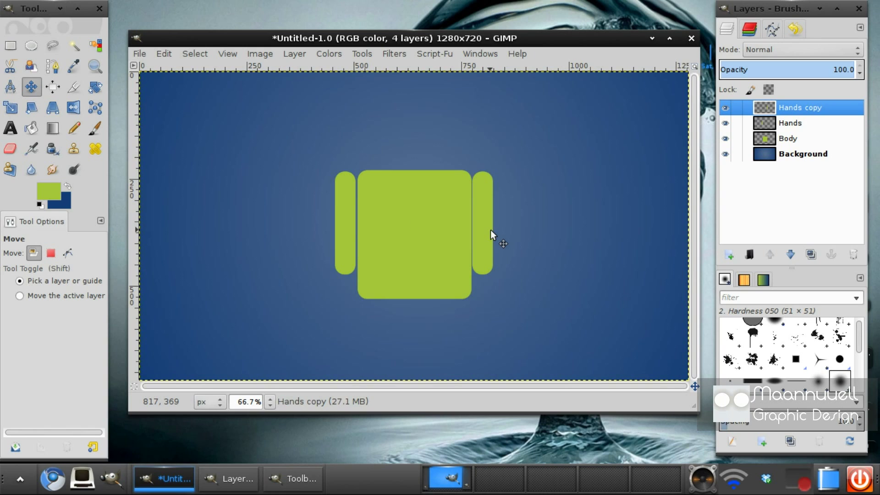
pyautogui.press('Right')
pyautogui.press('Right')
pyautogui.press('Right')
pyautogui.press('Right')
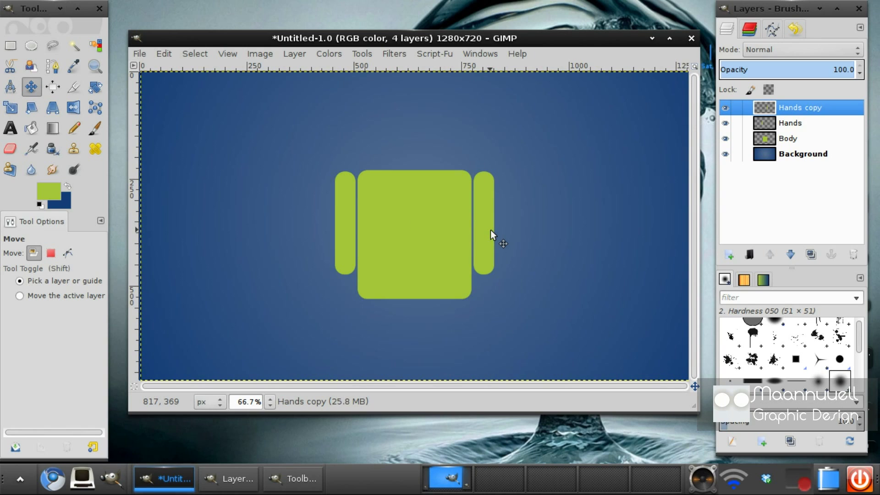
pyautogui.press('Left')
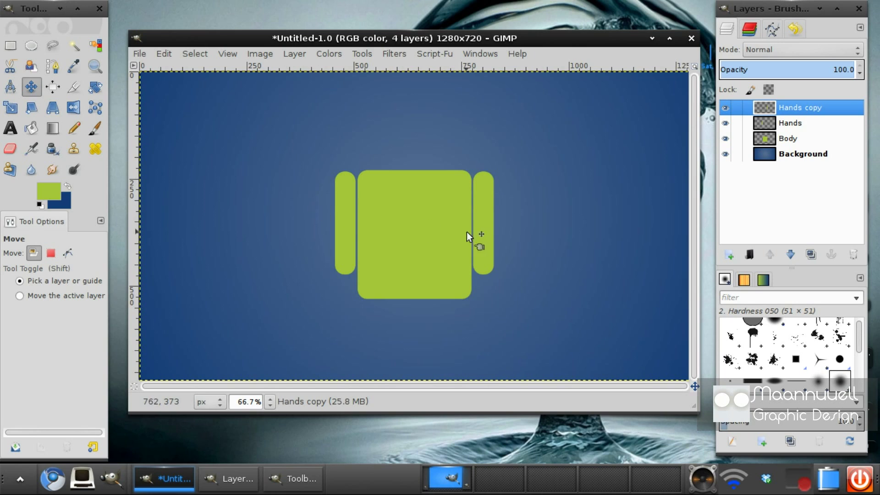
# - Merge the Hands copy layer down into Hands
pyautogui.rightClick(795, 139)
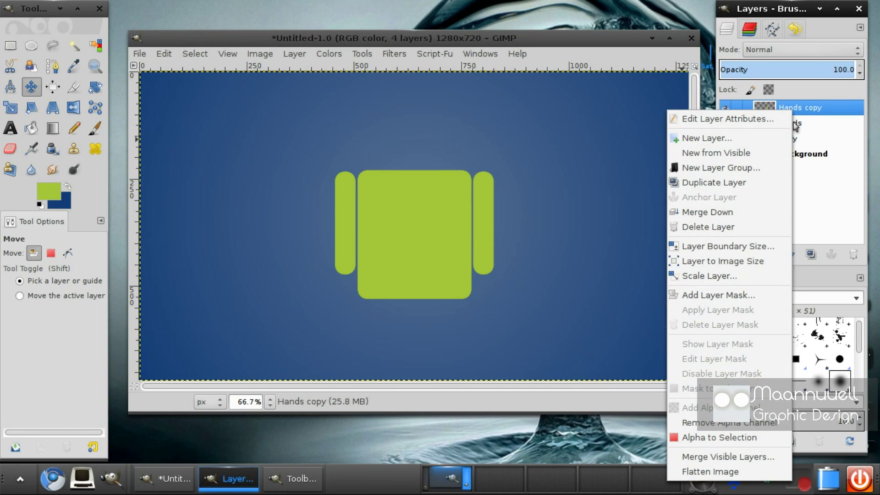
pyautogui.click(751, 210)
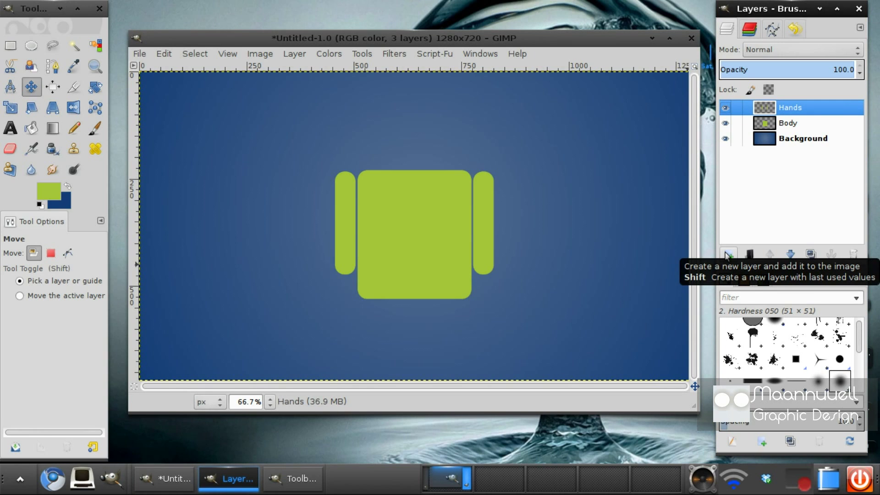
# - Add a new layer named Legs
pyautogui.click(727, 255)
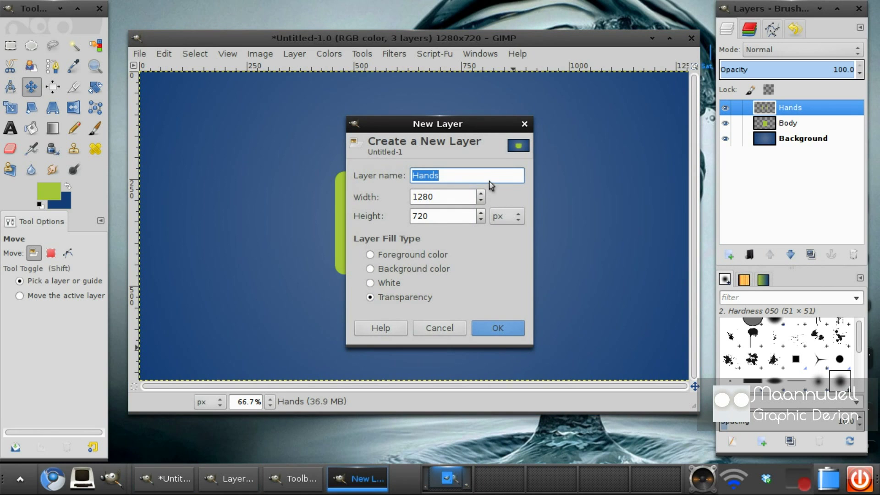
pyautogui.write('Legs')
pyautogui.click(495, 328)
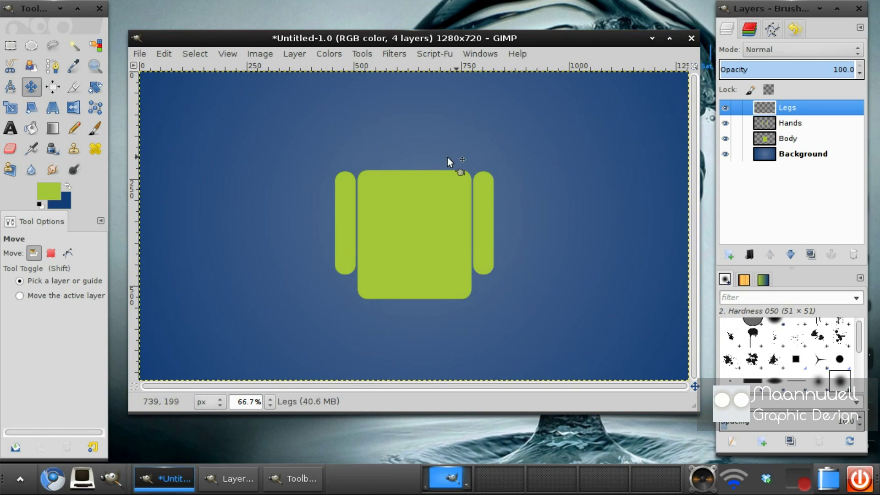
# - Fill a green leg rectangle below the body's lower left and clear the selection
pyautogui.click(10, 46)
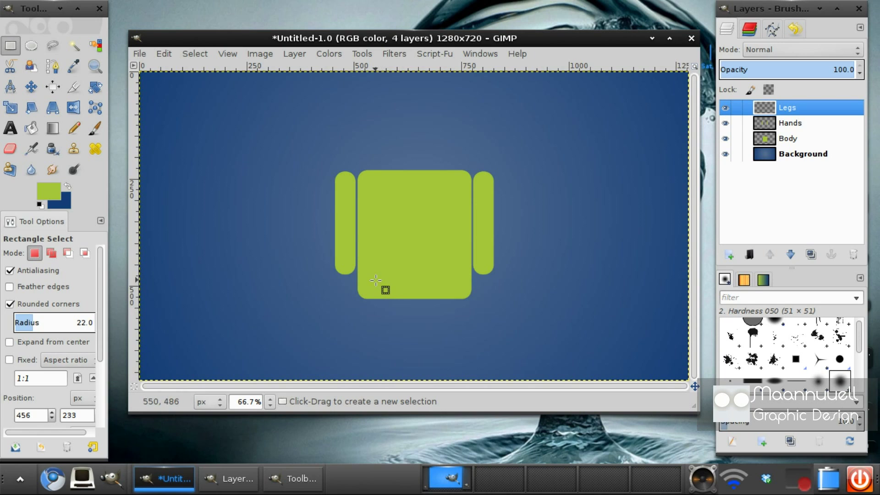
pyautogui.moveTo(375, 280); pyautogui.dragTo(392, 351)
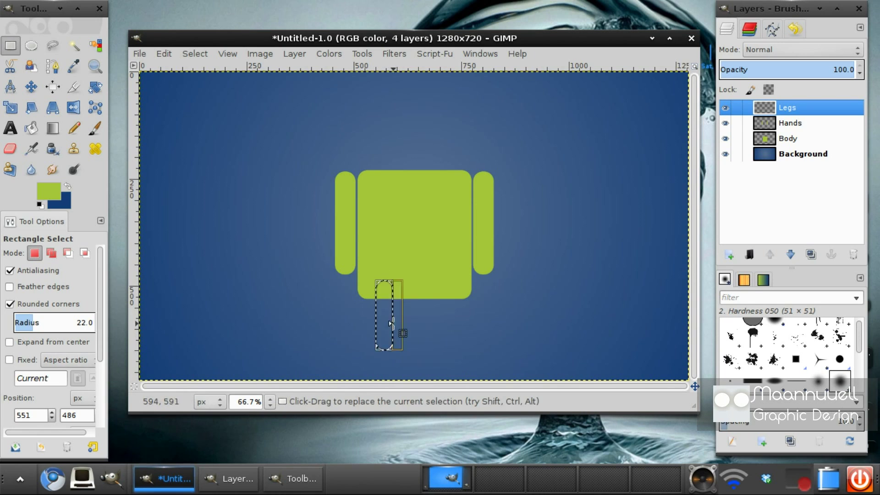
pyautogui.click(29, 129)
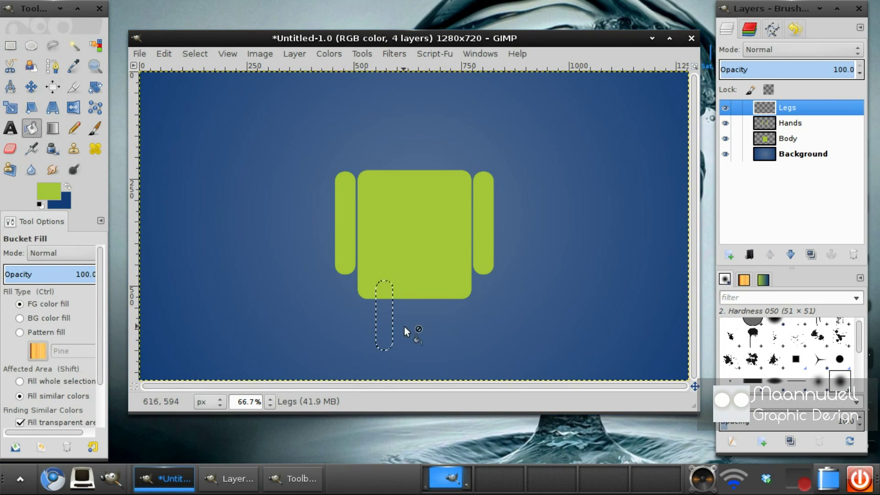
pyautogui.click(380, 320)
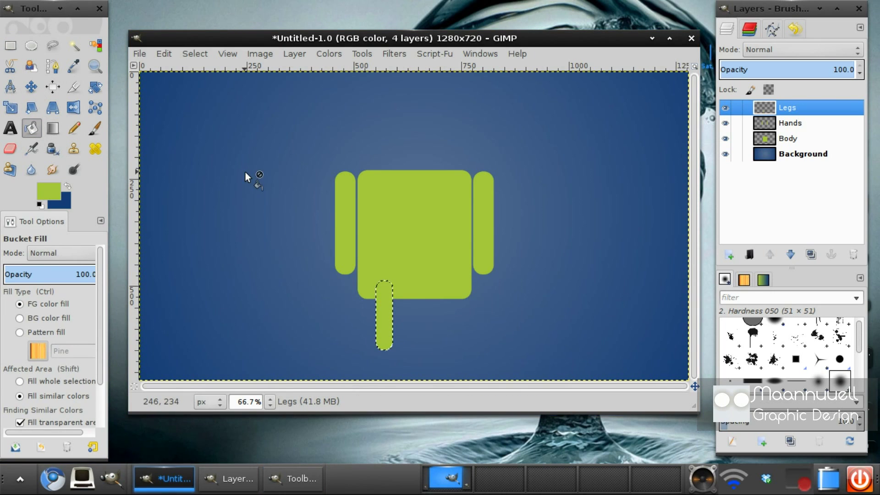
pyautogui.click(195, 54)
pyautogui.click(205, 80)
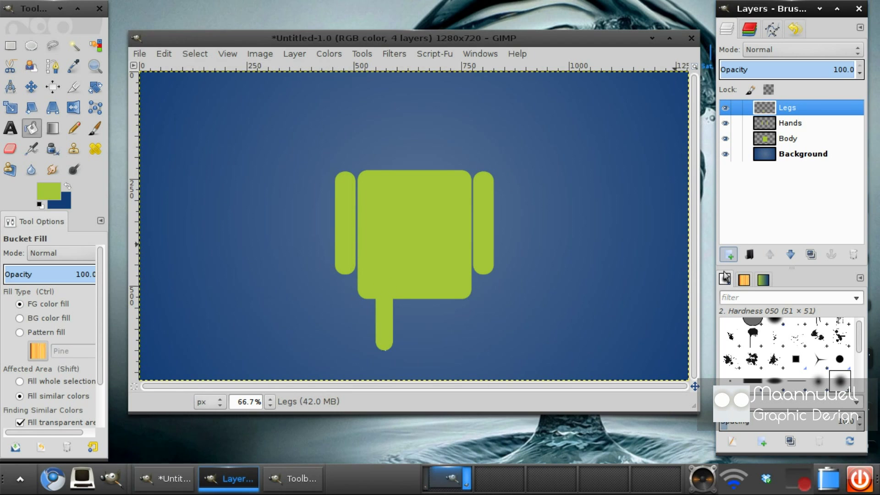
# - Nudge the leg with the arrow keys until it sits just under the body
pyautogui.click(31, 87)
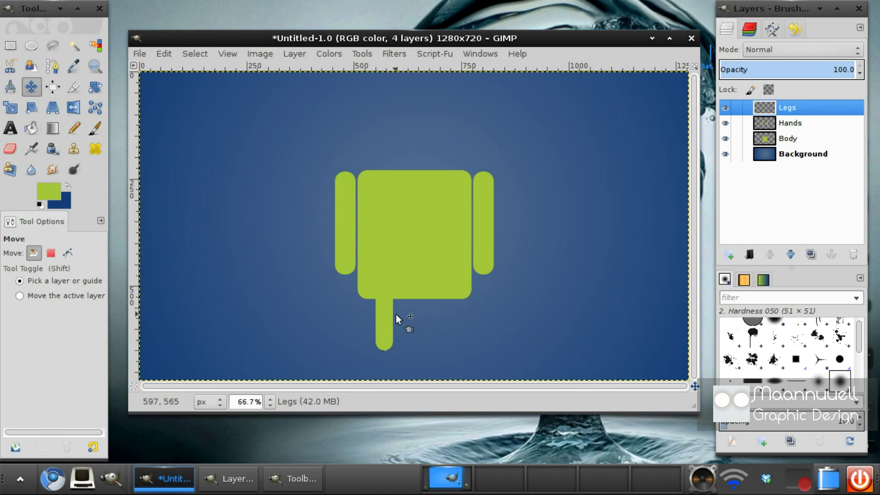
pyautogui.press('Right')
pyautogui.press('Right')
pyautogui.press('Right')
pyautogui.press('Right')
pyautogui.press('Right')
pyautogui.press('Right')
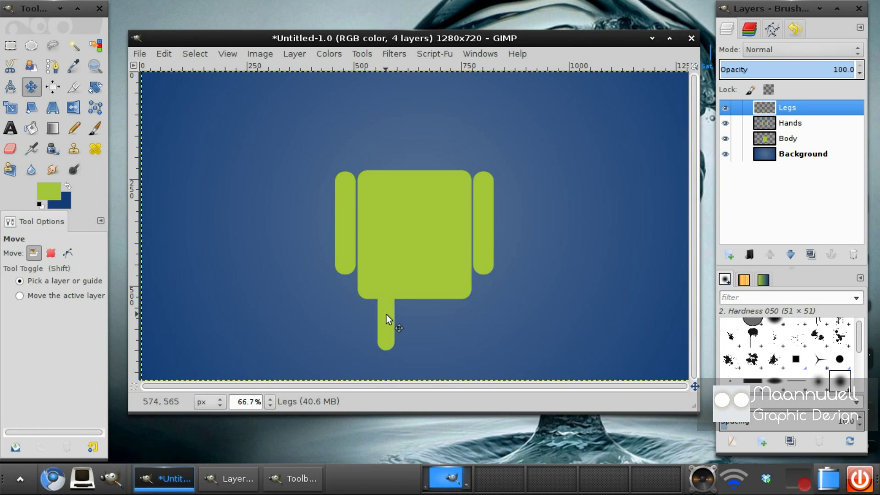
pyautogui.press('Right')
pyautogui.press('Right')
pyautogui.press('Right')
pyautogui.press('Right')
pyautogui.press('Right')
pyautogui.press('Right')
pyautogui.press('Right')
pyautogui.press('Right')
pyautogui.press('Right')
pyautogui.press('Right')
pyautogui.press('Right')
pyautogui.press('Right')
pyautogui.press('Right')
pyautogui.press('Right')
pyautogui.press('Right')
pyautogui.press('Right')
pyautogui.press('Right')
pyautogui.press('Right')
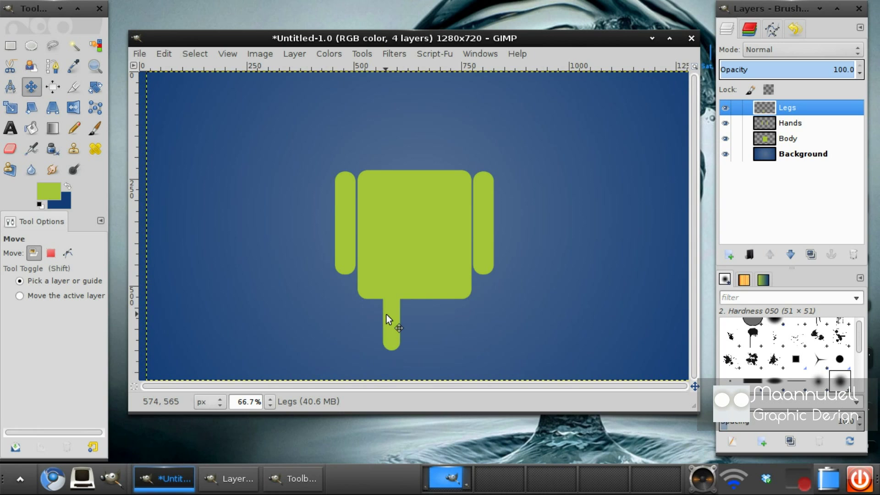
pyautogui.press('Up')
pyautogui.press('Up')
pyautogui.press('Up')
pyautogui.press('Up')
pyautogui.press('Up')
pyautogui.press('Up')
pyautogui.press('Up')
pyautogui.press('Up')
pyautogui.press('Up')
pyautogui.press('Up')
pyautogui.press('Up')
pyautogui.press('Up')
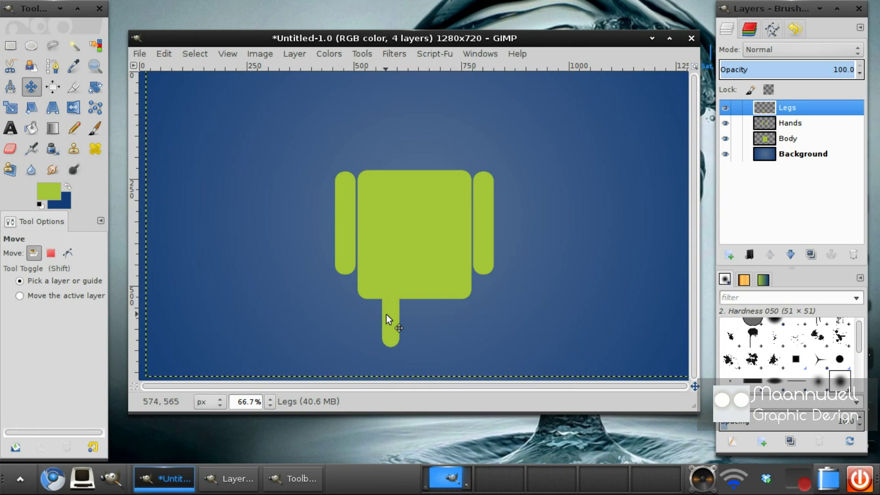
pyautogui.press('Up')
pyautogui.press('Up')
pyautogui.press('Up')
pyautogui.press('Down')
pyautogui.press('Down')
pyautogui.press('Down')
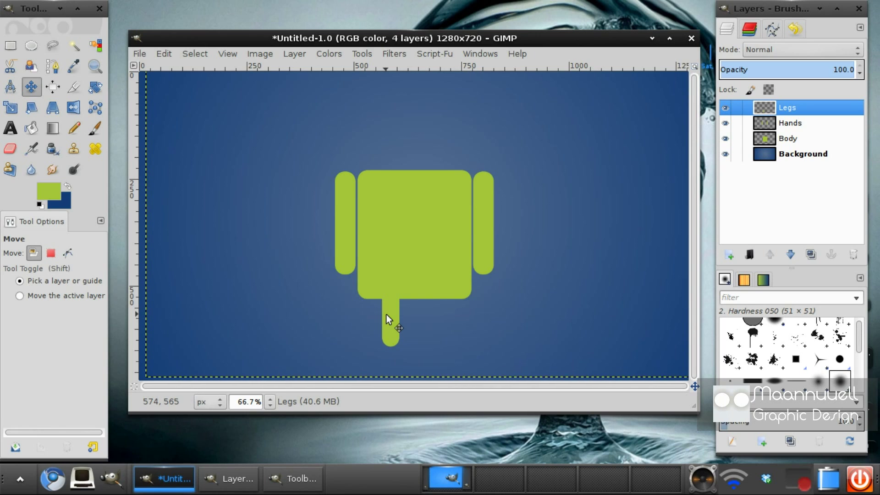
pyautogui.press('Down')
pyautogui.press('Down')
pyautogui.press('Down')
pyautogui.press('Down')
pyautogui.press('Down')
pyautogui.press('Down')
pyautogui.press('Down')
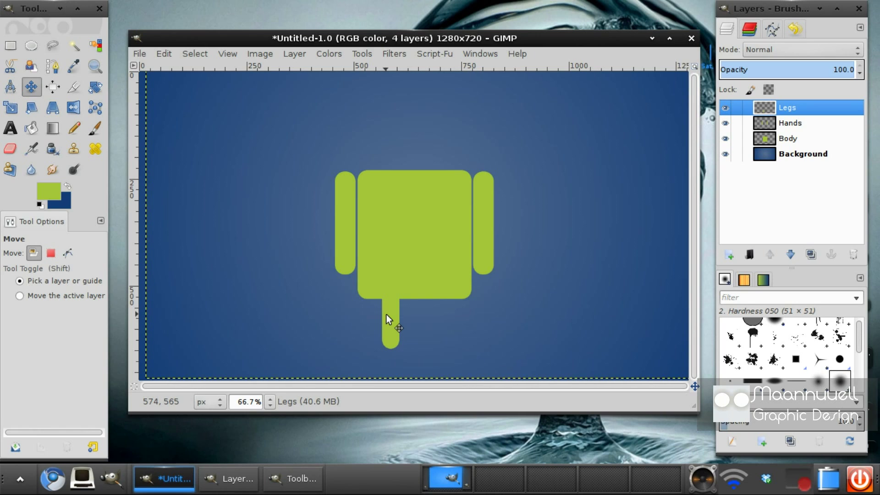
pyautogui.press('Up')
pyautogui.press('Up')
pyautogui.press('Up')
pyautogui.press('Up')
pyautogui.press('Up')
pyautogui.press('Up')
pyautogui.press('Up')
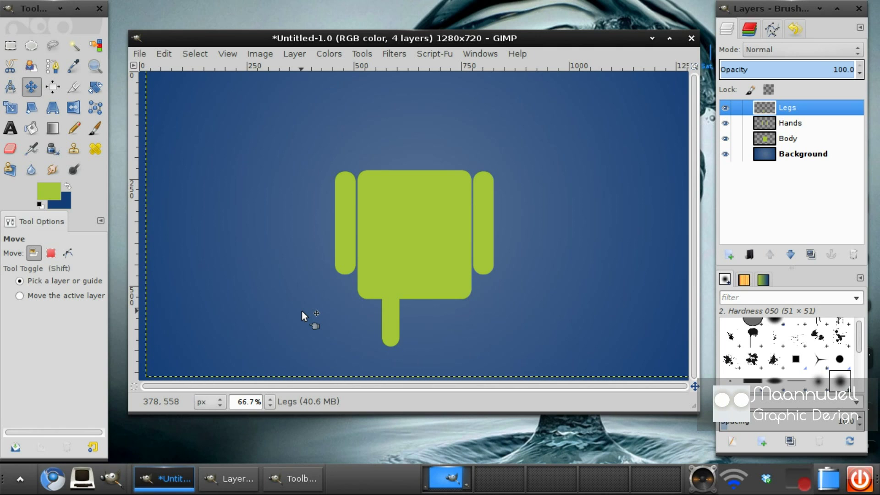
# - Duplicate the Legs layer, flip the copy horizontally and nudge it into the right-leg position
pyautogui.click(190, 53)
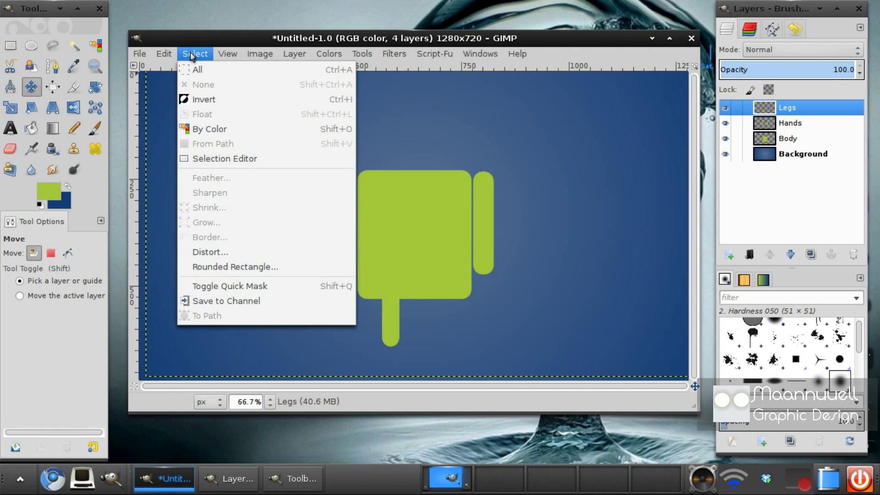
pyautogui.click(94, 57)
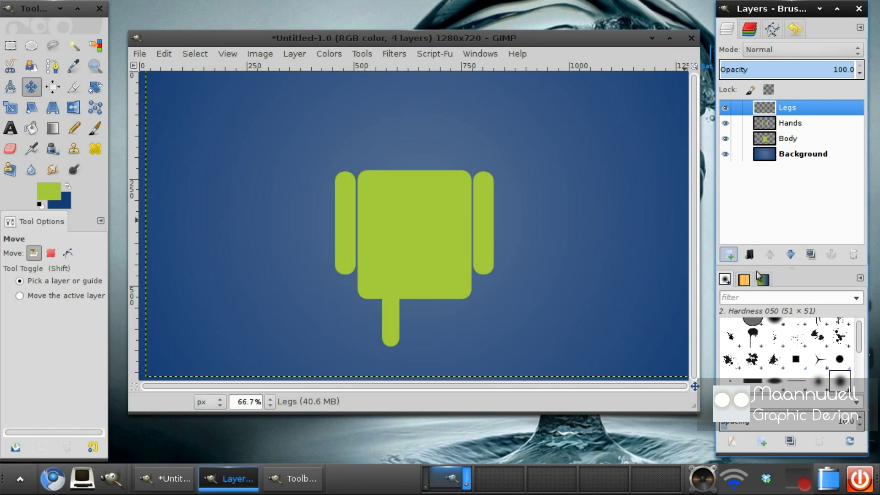
pyautogui.click(812, 255)
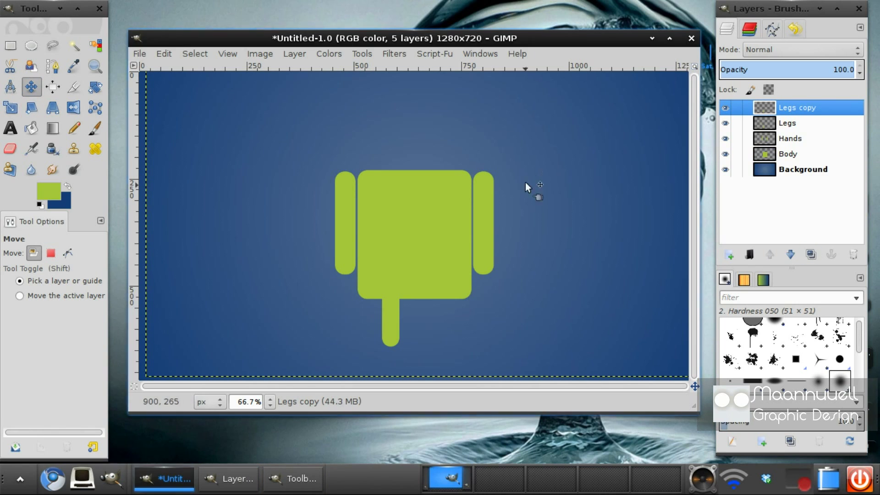
pyautogui.click(73, 107)
pyautogui.click(392, 319)
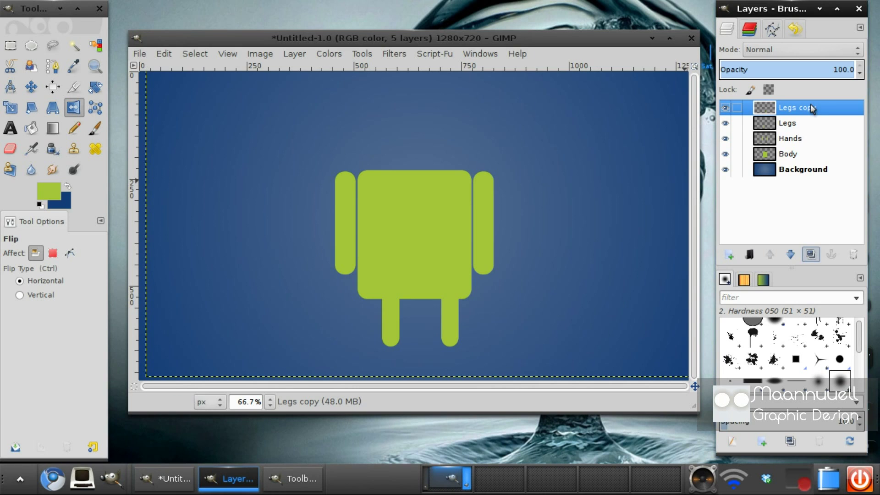
pyautogui.click(31, 87)
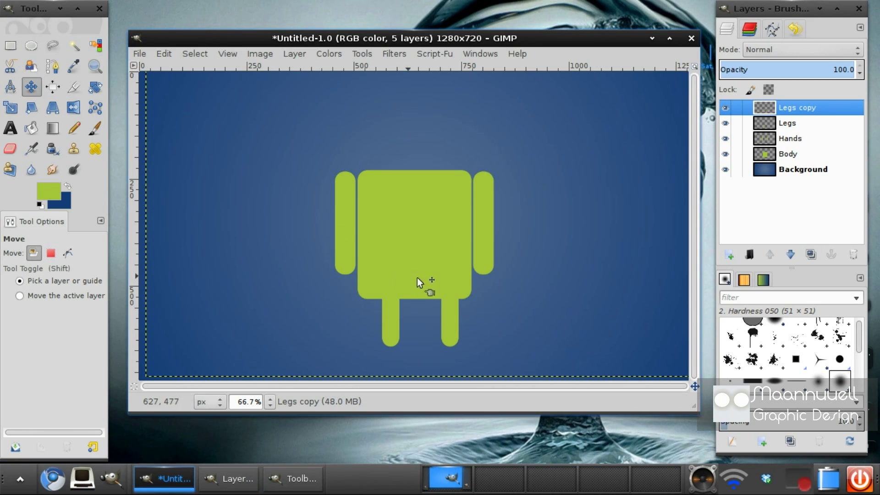
pyautogui.press('Left')
pyautogui.press('Left')
pyautogui.press('Left')
pyautogui.press('Left')
pyautogui.press('Left')
pyautogui.press('Left')
pyautogui.press('Left')
pyautogui.press('Left')
pyautogui.press('Left')
pyautogui.press('Left')
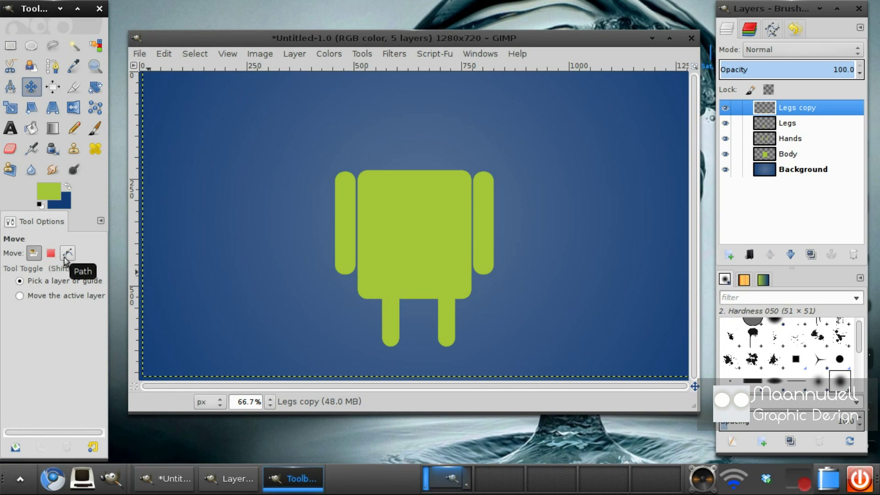
pyautogui.press('Left')
pyautogui.press('Left')
pyautogui.press('Left')
pyautogui.press('Left')
pyautogui.press('Left')
pyautogui.press('Left')
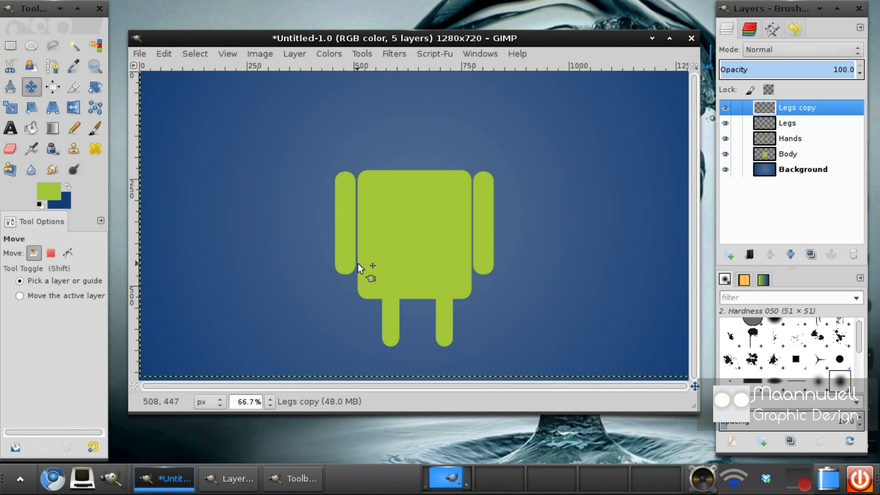
pyautogui.press('Down')
pyautogui.press('Down')
pyautogui.press('Down')
pyautogui.press('Down')
pyautogui.press('Down')
pyautogui.press('Down')
pyautogui.press('Down')
pyautogui.press('Down')
pyautogui.press('Down')
pyautogui.press('Down')
pyautogui.press('Down')
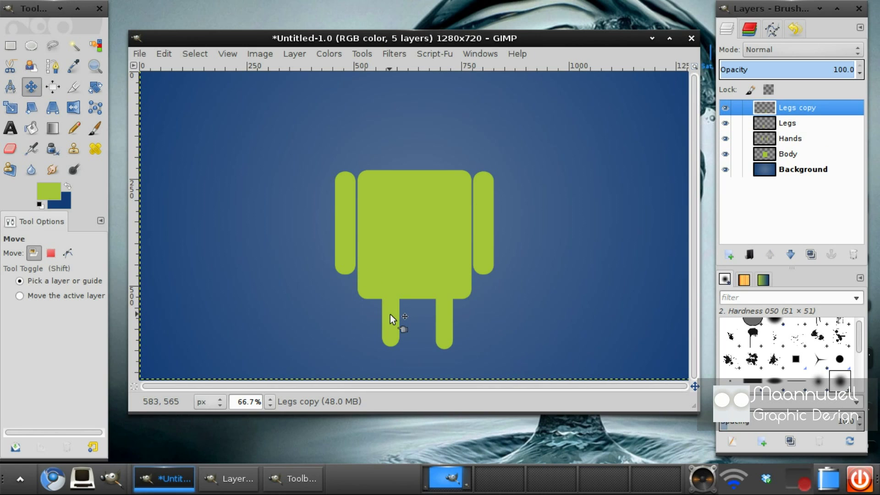
# - Lower the left leg to match, then merge Legs copy down into Legs
pyautogui.click(806, 124)
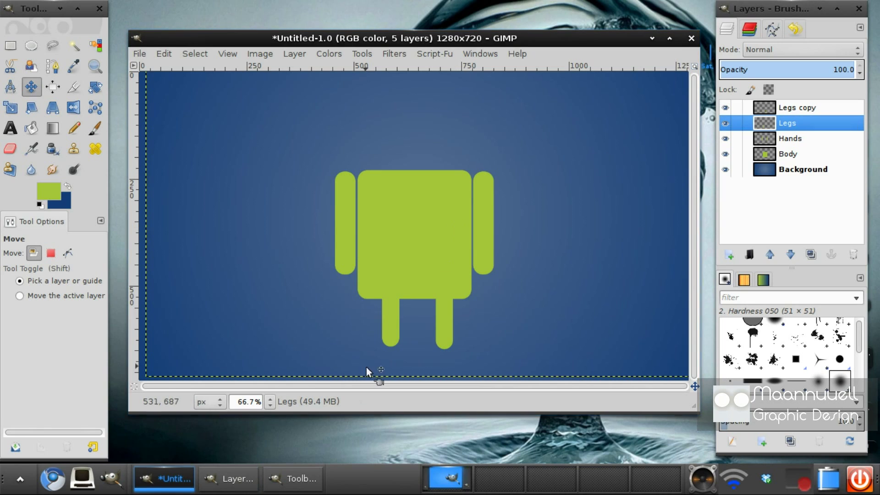
pyautogui.press('Down')
pyautogui.press('Down')
pyautogui.press('Down')
pyautogui.press('Down')
pyautogui.press('Down')
pyautogui.press('Down')
pyautogui.press('Down')
pyautogui.press('Down')
pyautogui.press('Down')
pyautogui.press('Down')
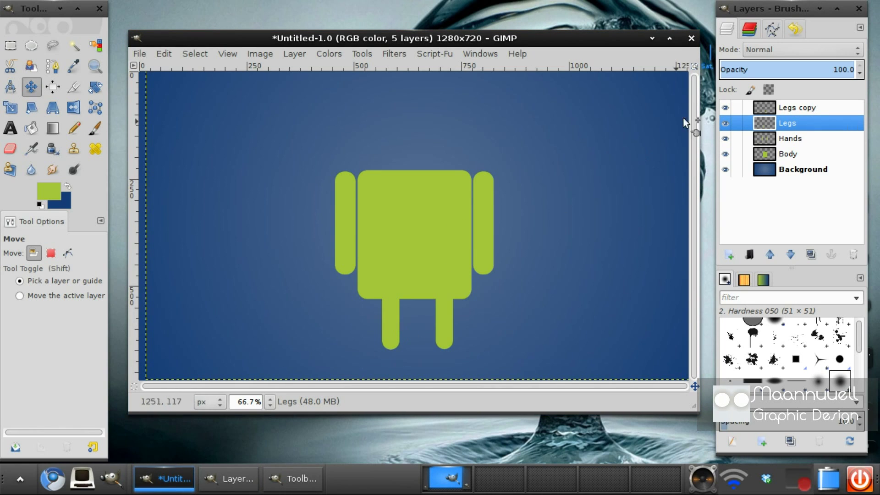
pyautogui.press('Down')
pyautogui.press('Down')
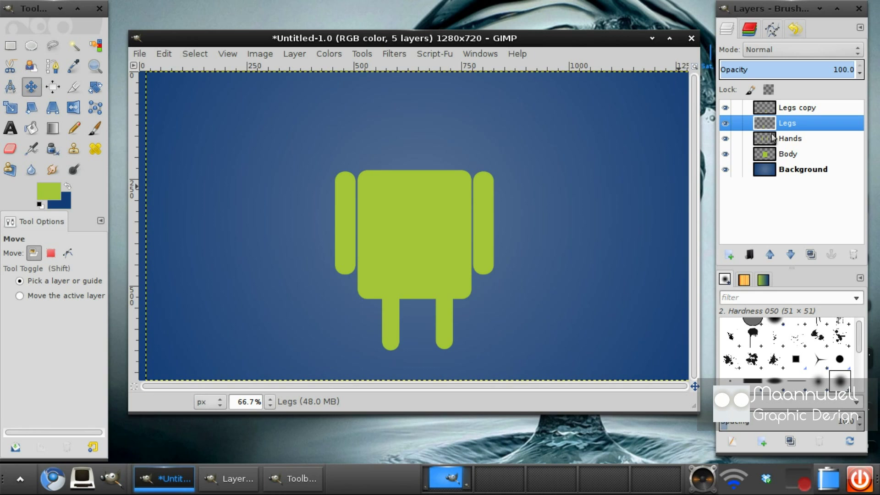
pyautogui.click(809, 108)
pyautogui.rightClick(810, 109)
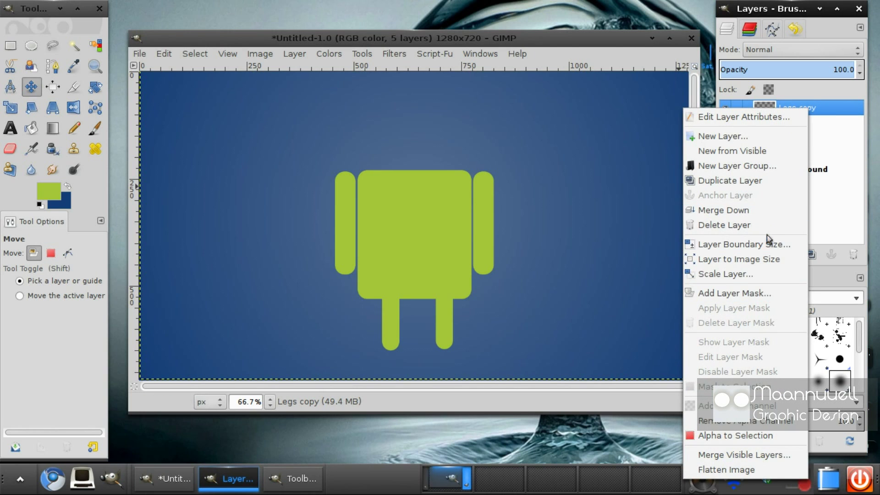
pyautogui.click(747, 209)
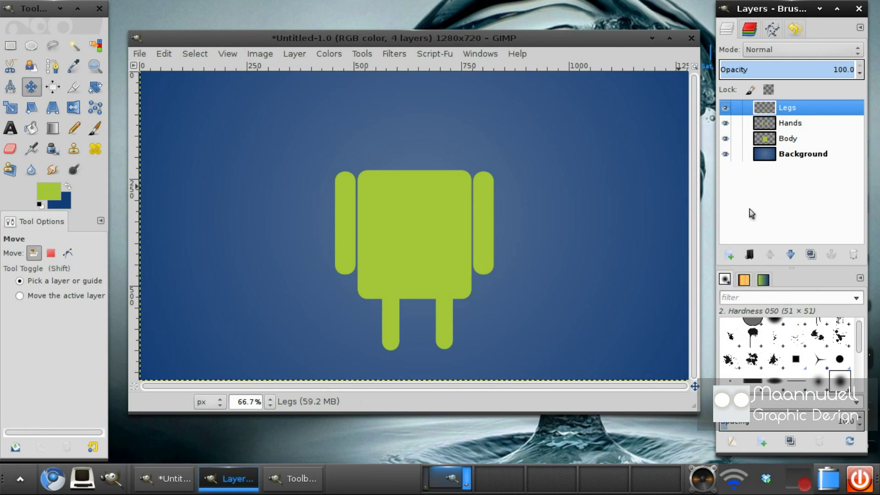
# - Add a new empty layer named Head
pyautogui.click(729, 255)
pyautogui.write('Head')
pyautogui.press('Return')
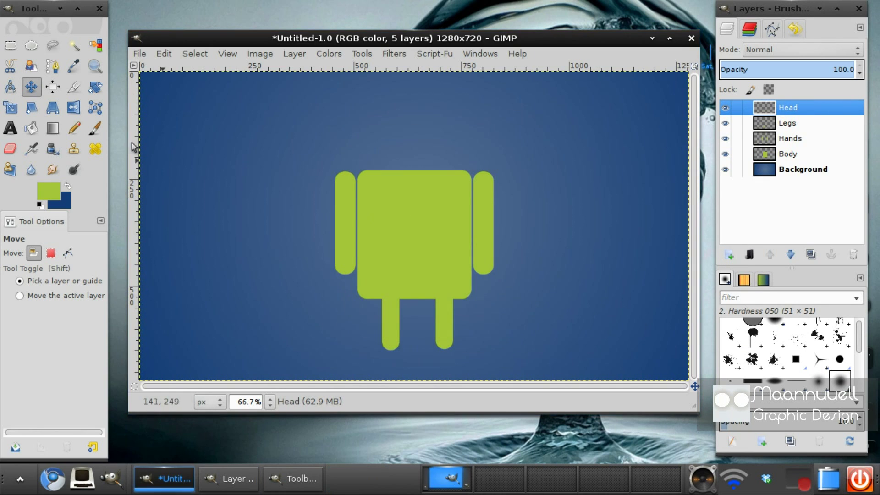
# - Draw and adjust an aspect-locked ellipse selection above the body for the head
pyautogui.click(30, 46)
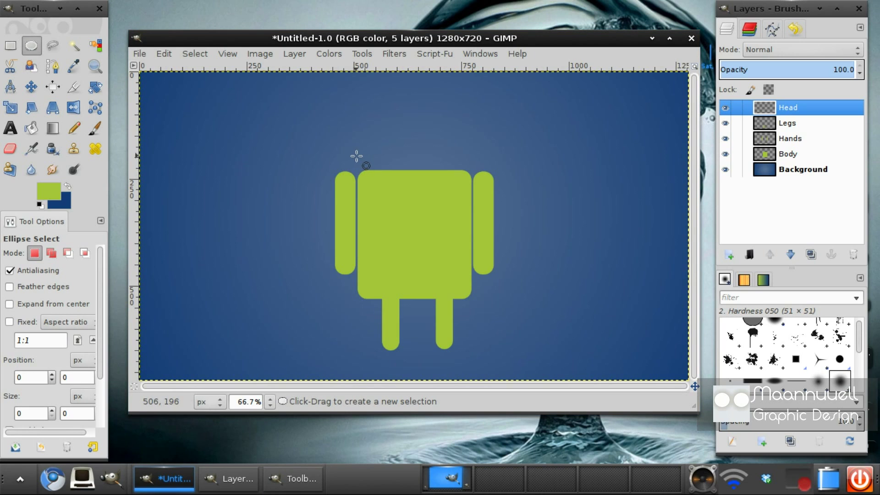
pyautogui.click(10, 322)
pyautogui.moveTo(348, 101); pyautogui.dragTo(472, 234)
pyautogui.moveTo(350, 165); pyautogui.dragTo(359, 166)
pyautogui.moveTo(407, 109); pyautogui.dragTo(412, 124)
pyautogui.moveTo(416, 182); pyautogui.dragTo(413, 177)
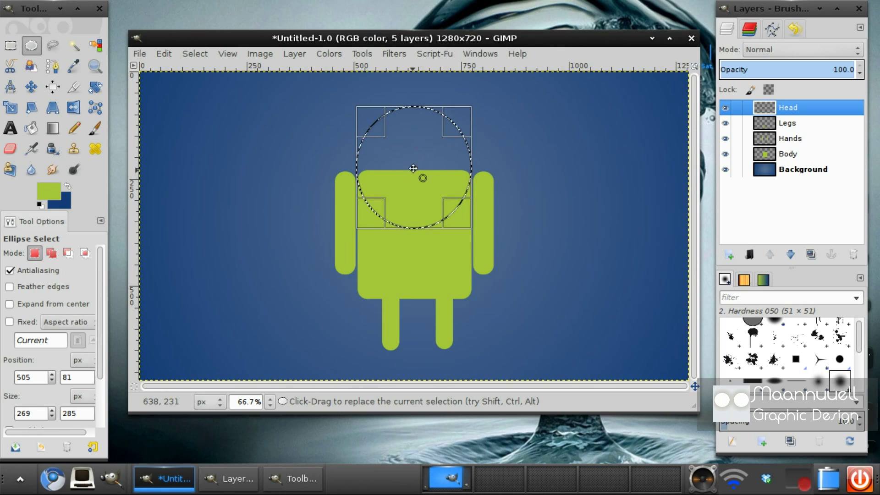
pyautogui.moveTo(416, 123); pyautogui.dragTo(416, 129)
# - Bucket-fill the oval with green and choose Select > None
pyautogui.click(31, 128)
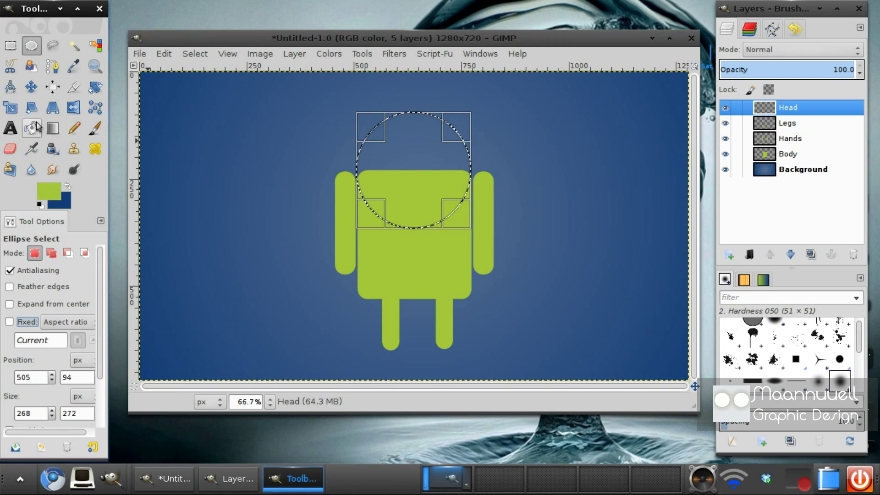
pyautogui.click(384, 147)
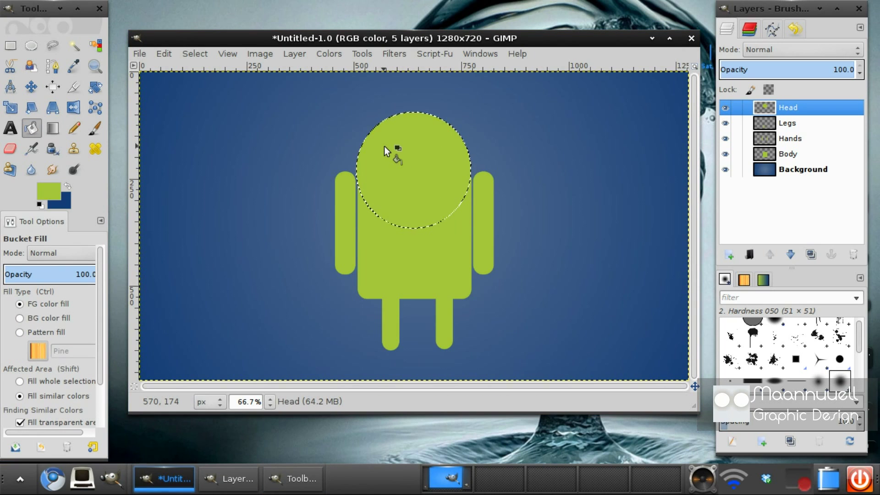
pyautogui.click(196, 54)
pyautogui.click(197, 82)
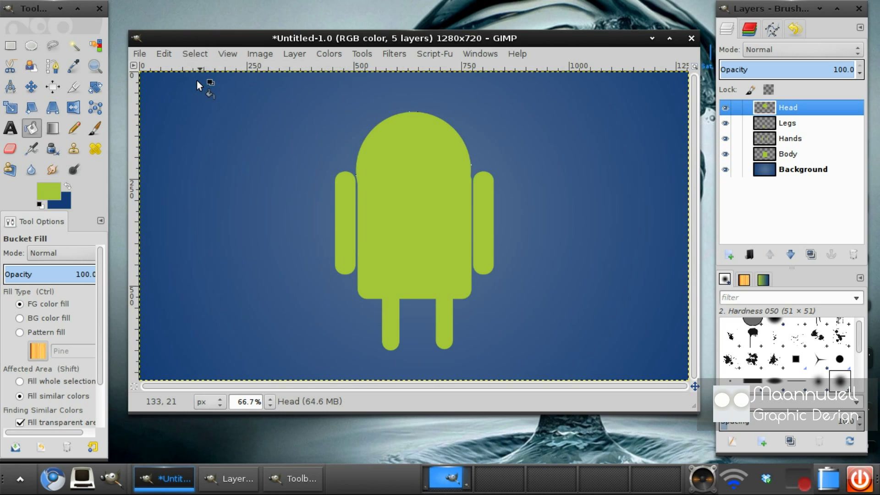
# - Cut a thin rectangular strip across the Head layer, then clear the selection
pyautogui.click(10, 46)
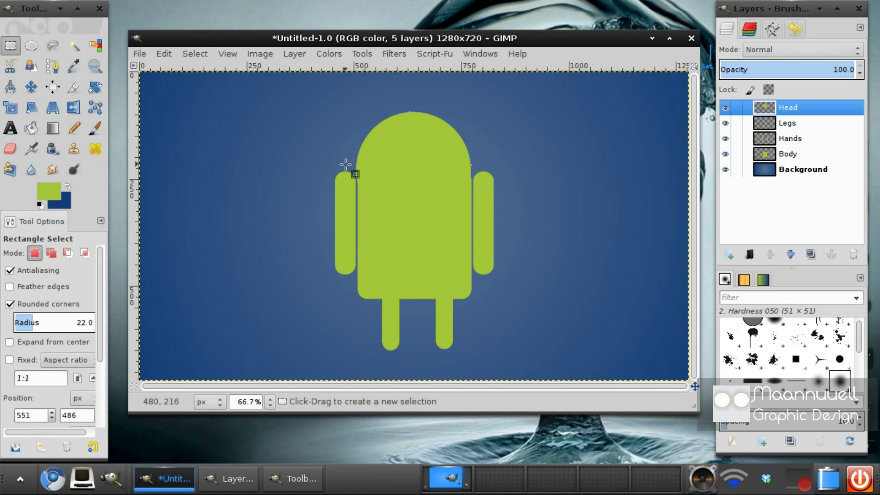
pyautogui.moveTo(346, 163); pyautogui.dragTo(486, 171)
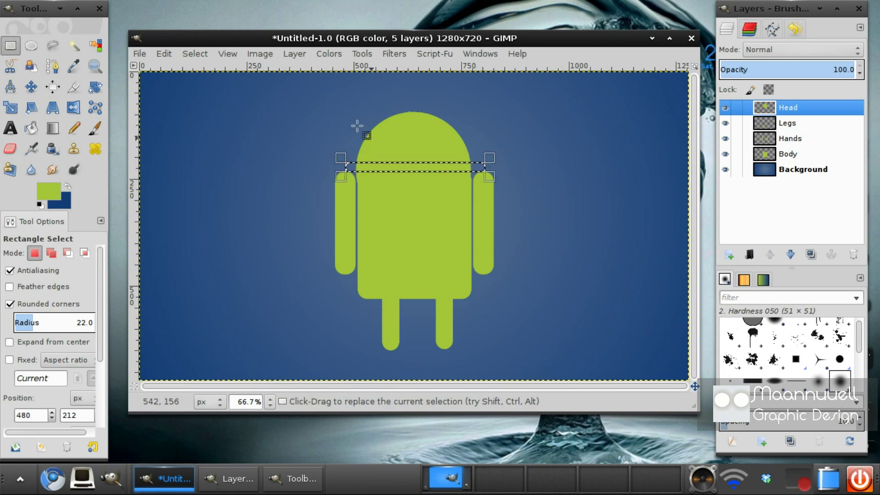
pyautogui.click(165, 56)
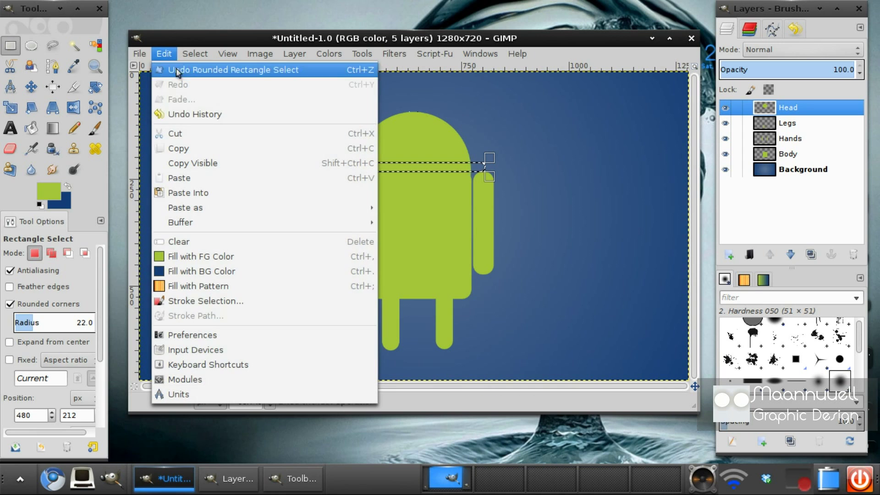
pyautogui.click(189, 134)
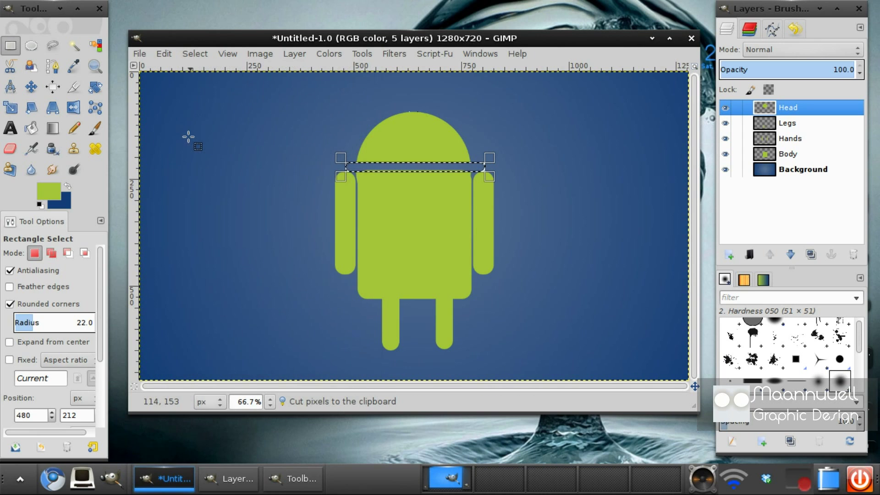
pyautogui.click(195, 54)
pyautogui.click(198, 85)
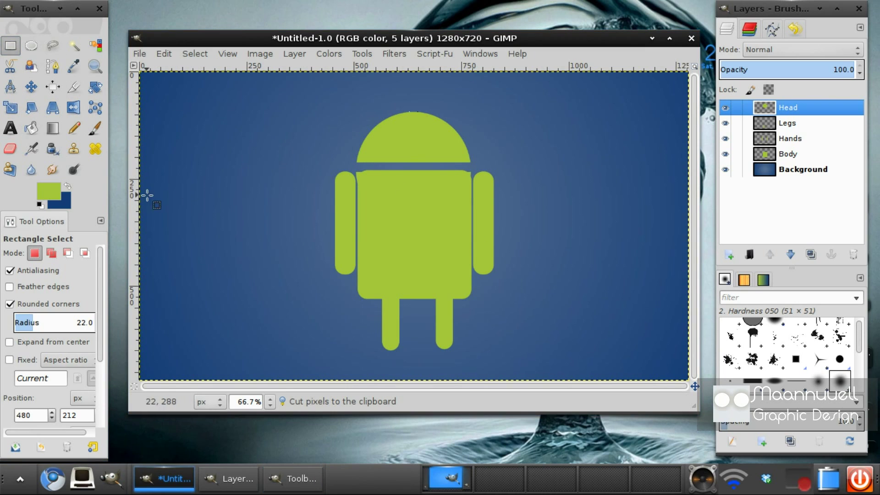
# - Nudge the Head layer down a few pixels, checking it at 100% zoom before returning to 66.7%
pyautogui.click(31, 87)
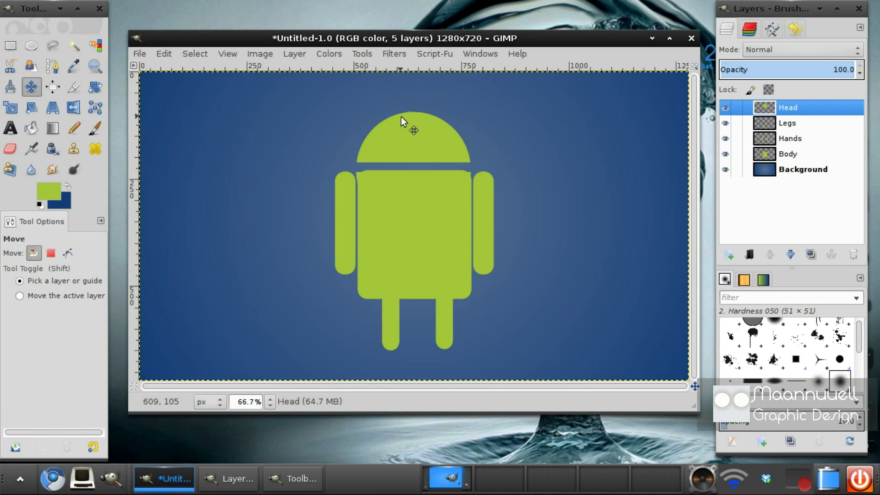
pyautogui.press('Down')
pyautogui.press('Down')
pyautogui.press('Down')
pyautogui.press('Down')
pyautogui.press('Down')
pyautogui.press('Down')
pyautogui.press('Down')
pyautogui.press('Down')
pyautogui.press('Down')
pyautogui.press('Down')
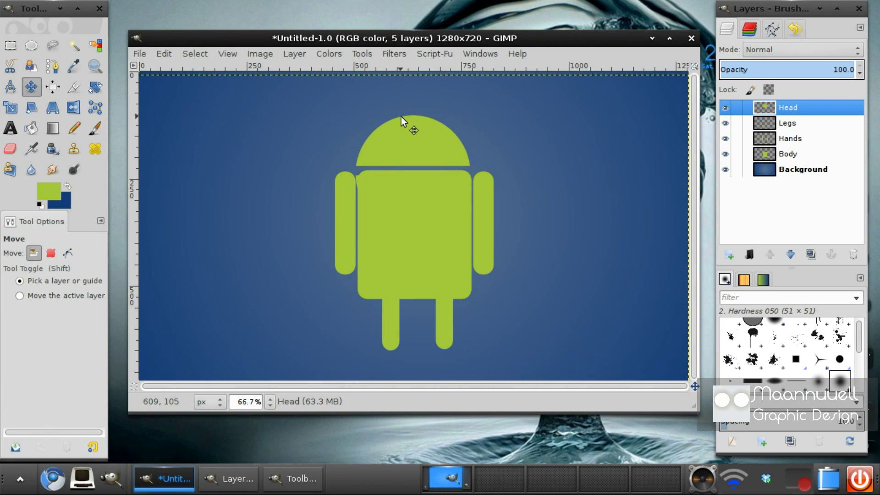
pyautogui.click(10, 148)
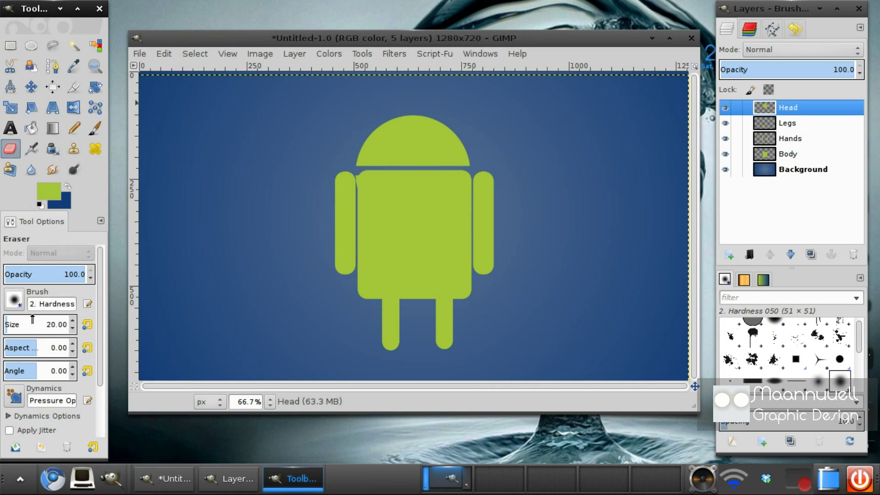
pyautogui.click(363, 178)
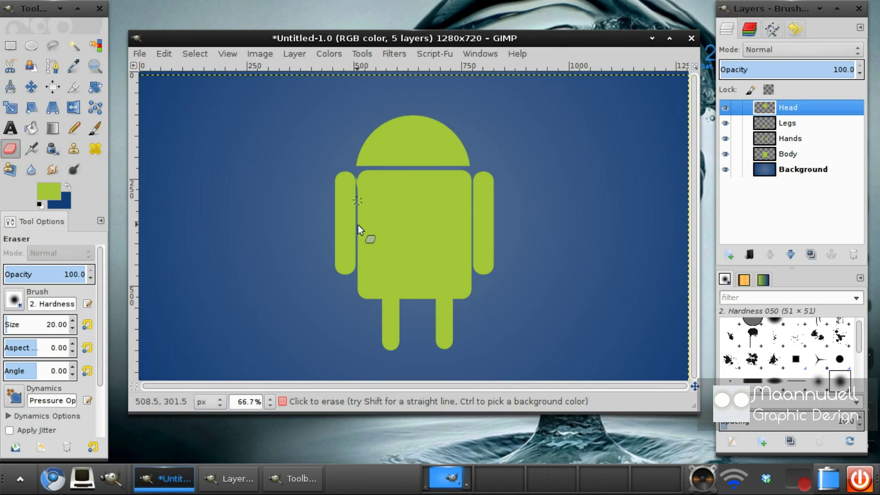
pyautogui.click(270, 402)
pyautogui.click(267, 314)
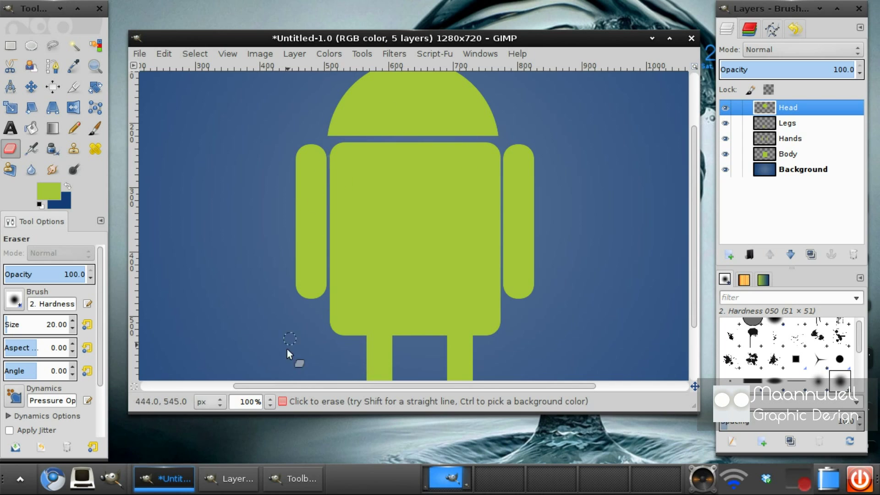
pyautogui.click(270, 401)
pyautogui.click(267, 328)
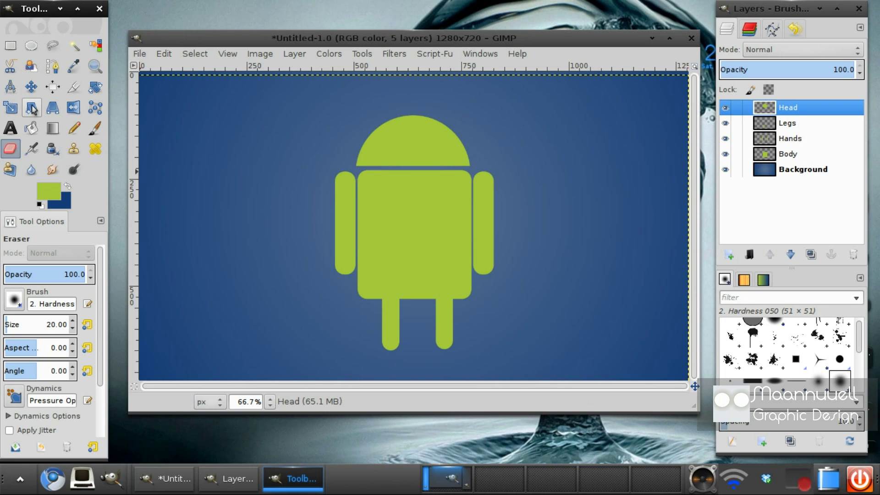
# - Select a rounded strip along the body's top edge and cut it from the Body layer
pyautogui.click(10, 46)
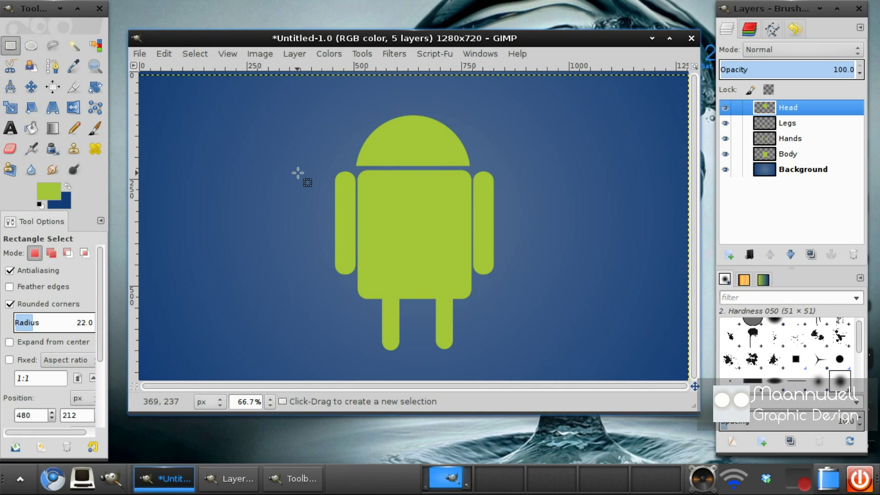
pyautogui.moveTo(362, 172); pyautogui.dragTo(475, 182)
pyautogui.moveTo(360, 175); pyautogui.dragTo(353, 176)
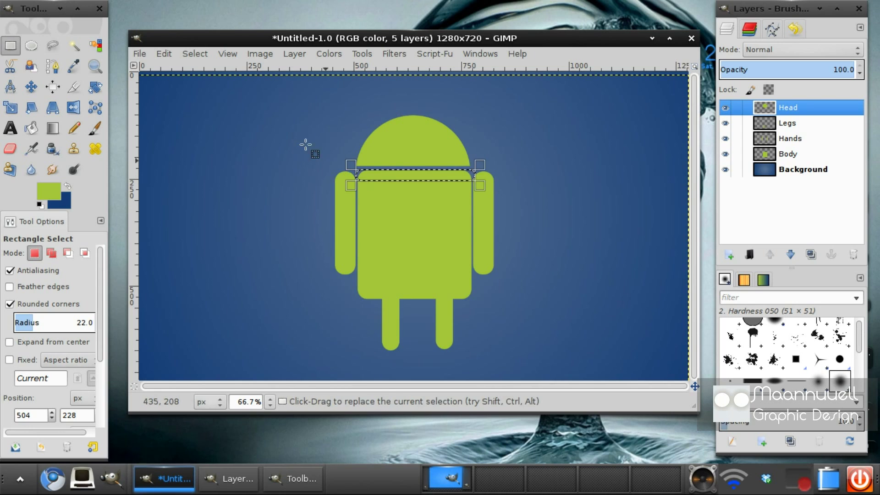
pyautogui.click(194, 54)
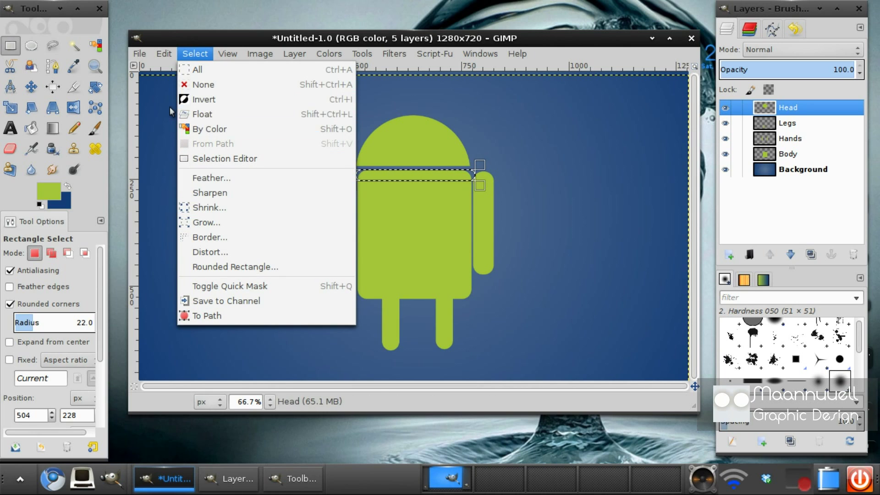
pyautogui.moveTo(164, 54)
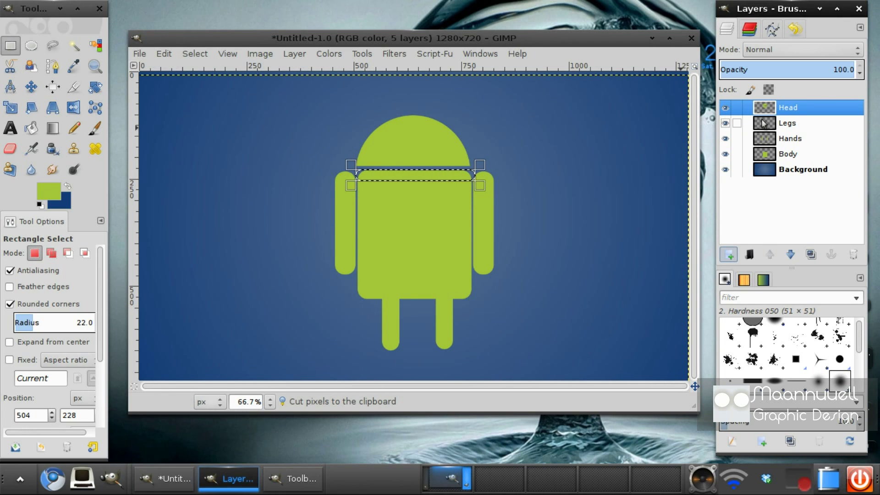
pyautogui.click(763, 123)
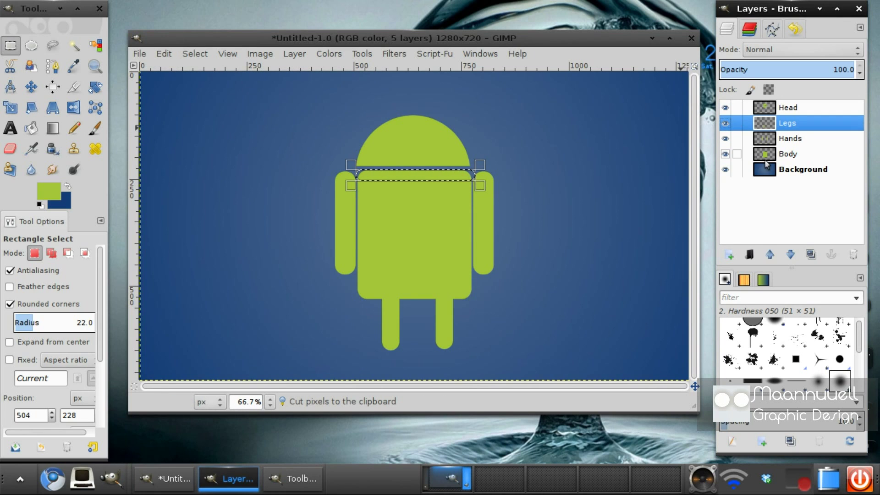
pyautogui.click(779, 154)
pyautogui.click(194, 54)
pyautogui.moveTo(164, 54)
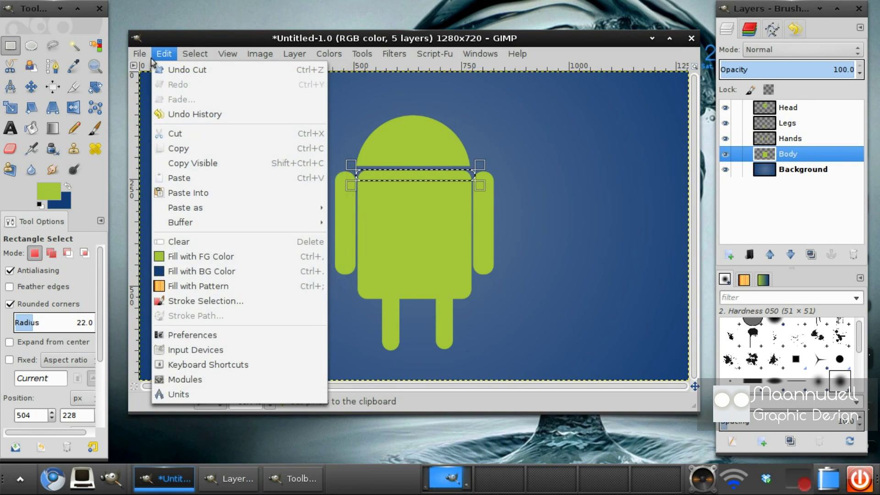
pyautogui.click(174, 133)
pyautogui.click(192, 54)
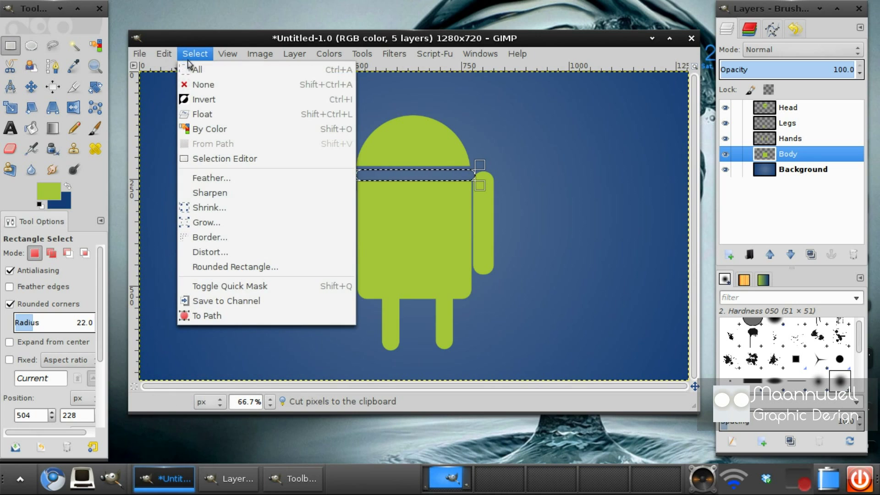
pyautogui.click(195, 87)
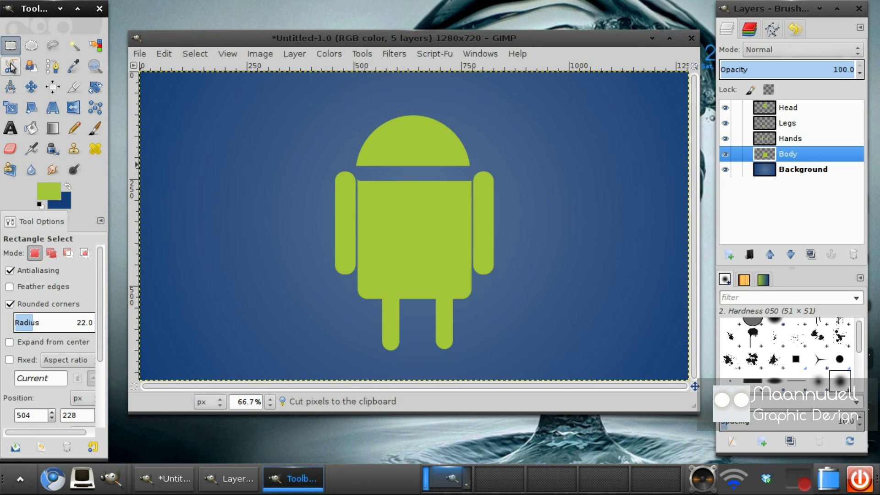
# - Restore the strip selection, make it slightly thinner, cut it from the Body layer again, and deselect
pyautogui.hotkey('ctrl', 'z')
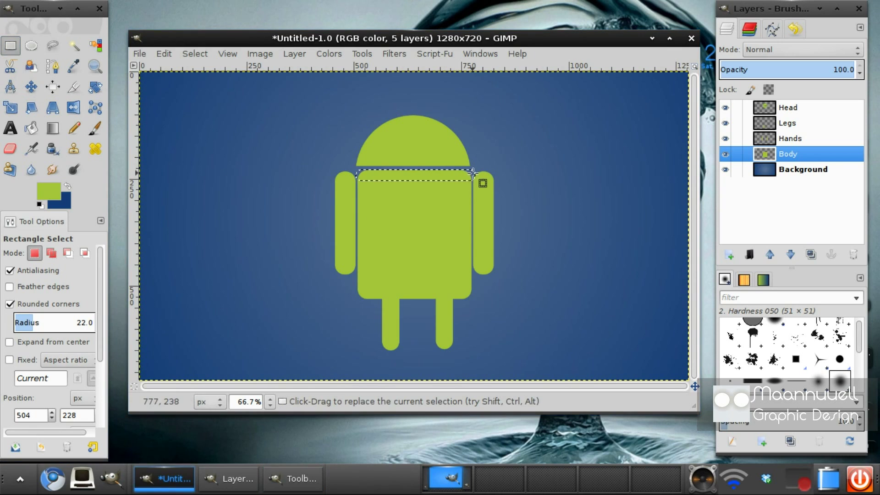
pyautogui.click(413, 178)
pyautogui.moveTo(416, 181); pyautogui.dragTo(418, 180)
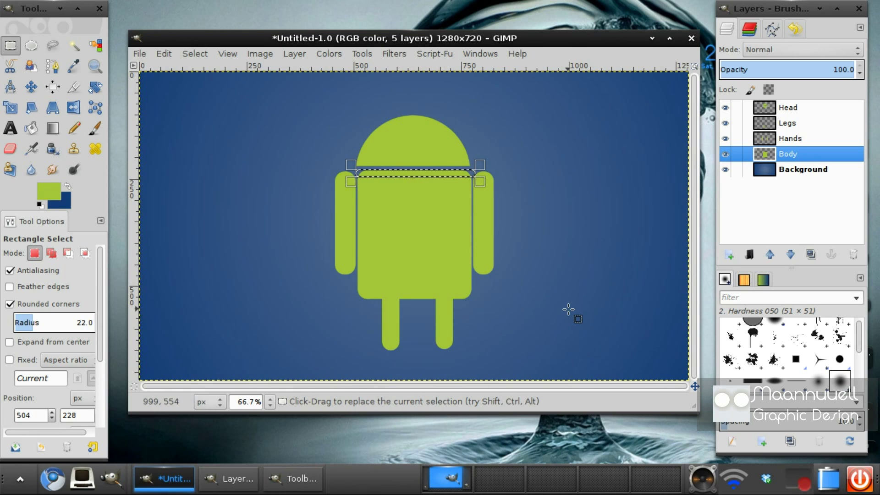
pyautogui.click(165, 54)
pyautogui.click(177, 131)
pyautogui.click(194, 53)
pyautogui.click(193, 82)
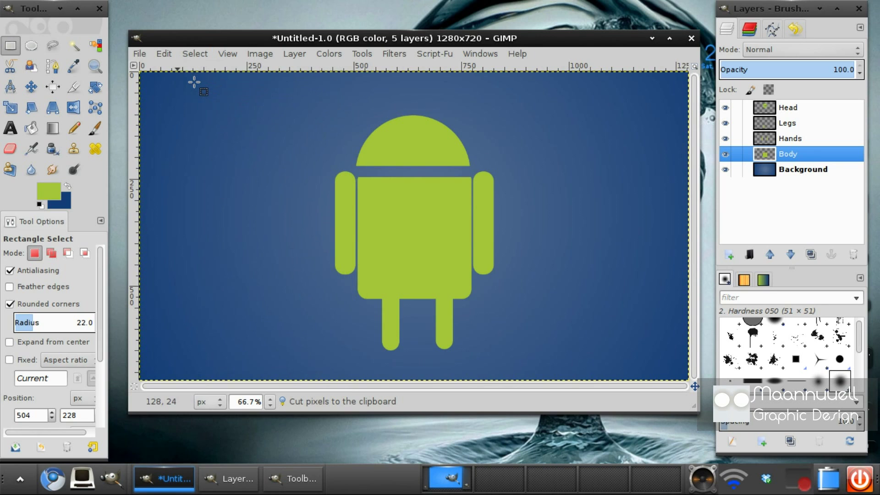
pyautogui.click(787, 107)
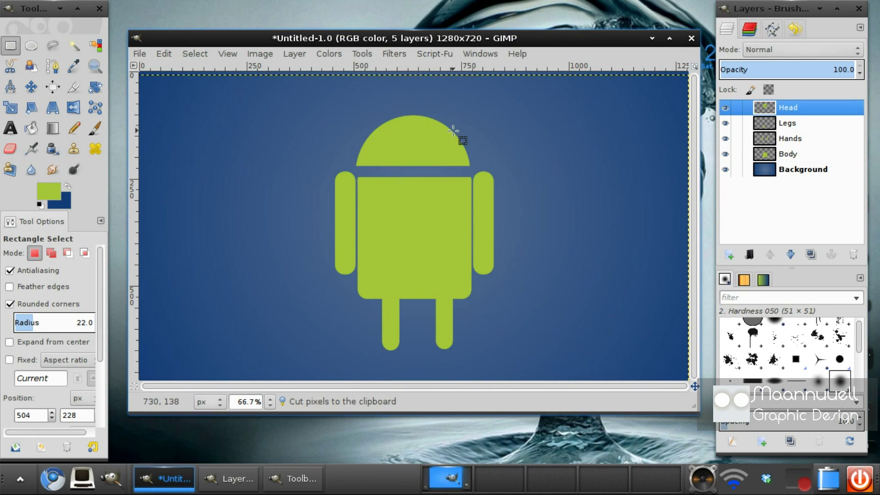
pyautogui.click(31, 87)
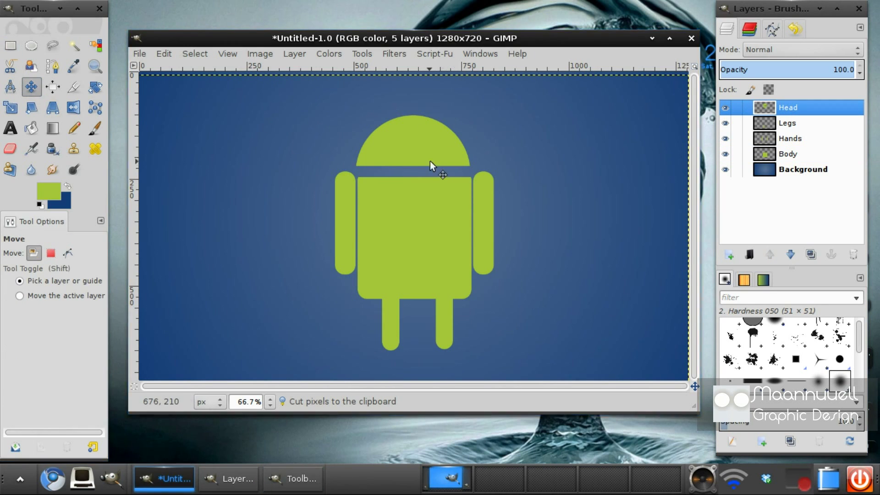
# - Nudge the Head layer down three times so only a thin gap remains above the body
pyautogui.press('Down')
pyautogui.press('Down')
pyautogui.press('Down')
pyautogui.press('Down')
pyautogui.press('Down')
pyautogui.press('Down')
pyautogui.press('Down')
pyautogui.press('Down')
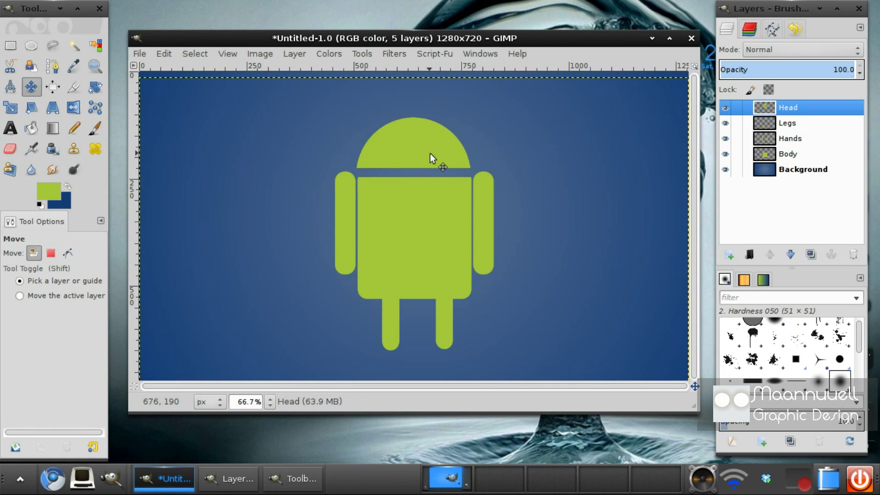
pyautogui.press('Down')
pyautogui.press('Down')
pyautogui.press('Down')
pyautogui.press('Down')
pyautogui.press('Down')
pyautogui.press('Down')
pyautogui.press('Down')
pyautogui.press('Down')
pyautogui.press('Down')
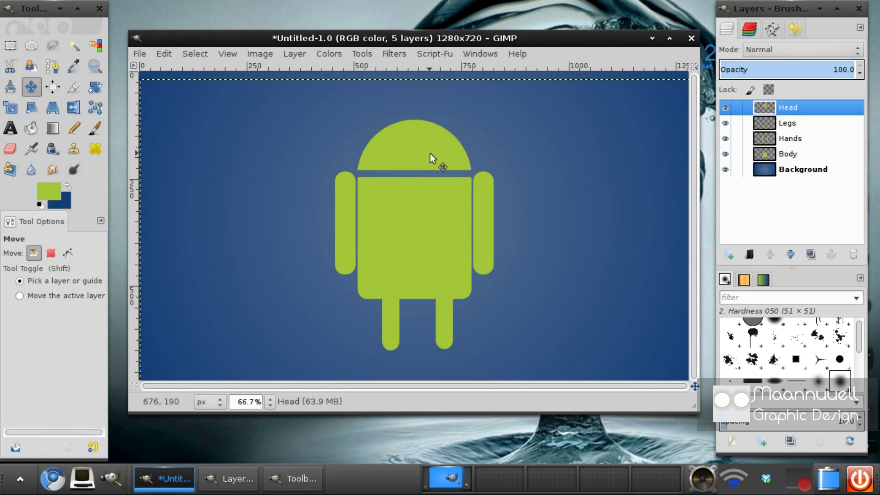
pyautogui.press('Down')
pyautogui.press('Down')
pyautogui.press('Down')
pyautogui.press('Down')
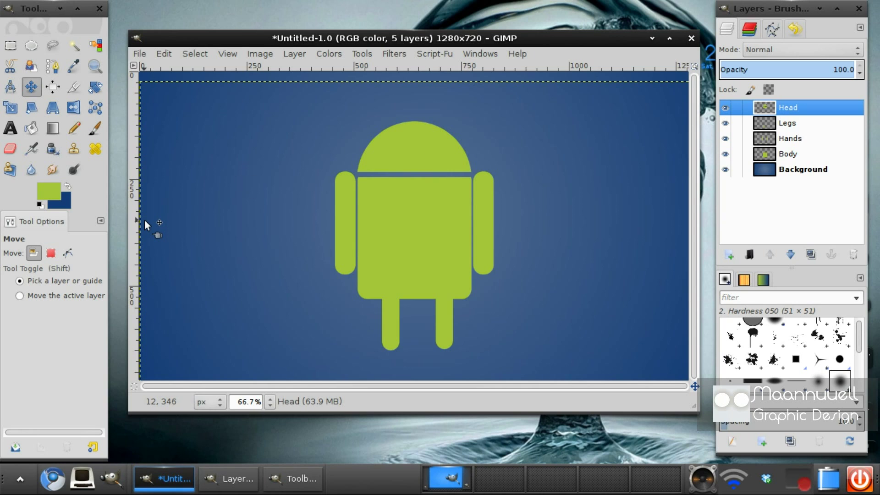
pyautogui.click(190, 52)
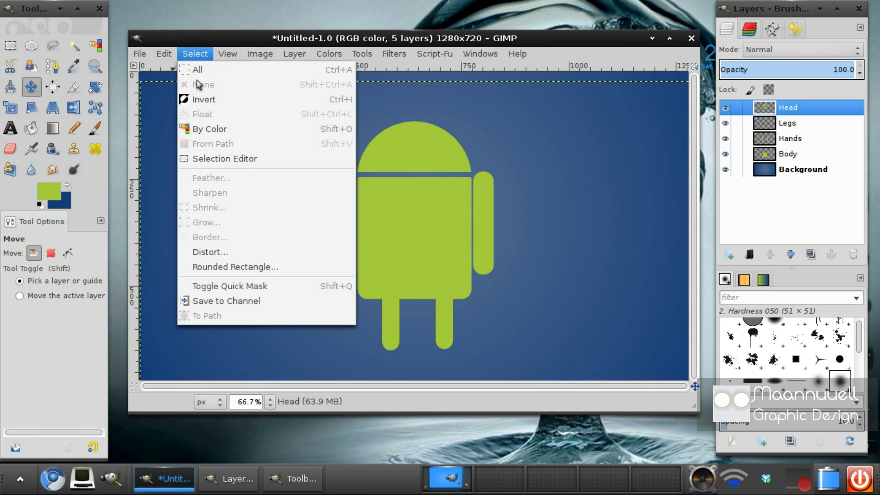
pyautogui.moveTo(164, 55)
pyautogui.click(44, 109)
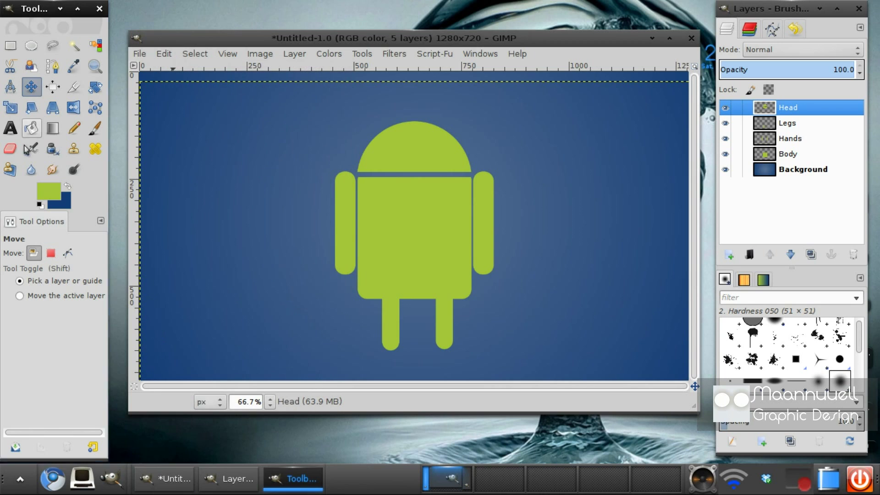
pyautogui.click(44, 109)
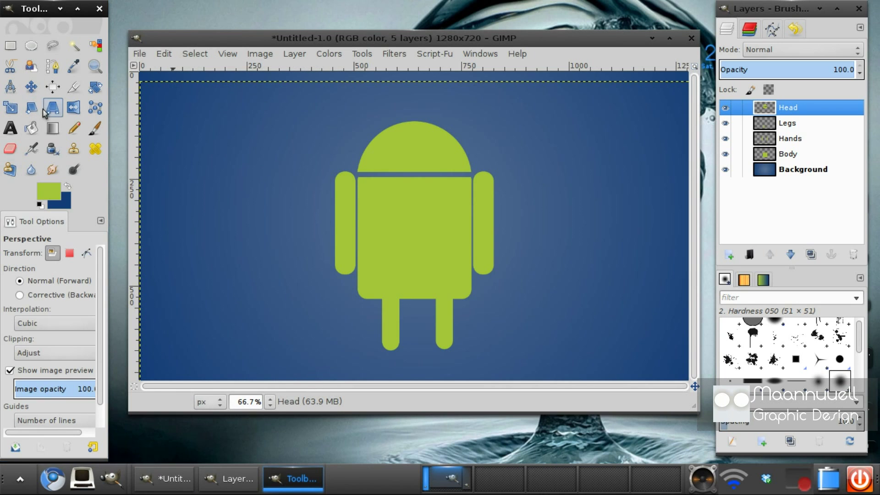
# - Add a new transparent layer named 'Eyes'
pyautogui.click(728, 255)
pyautogui.write('Eyes')
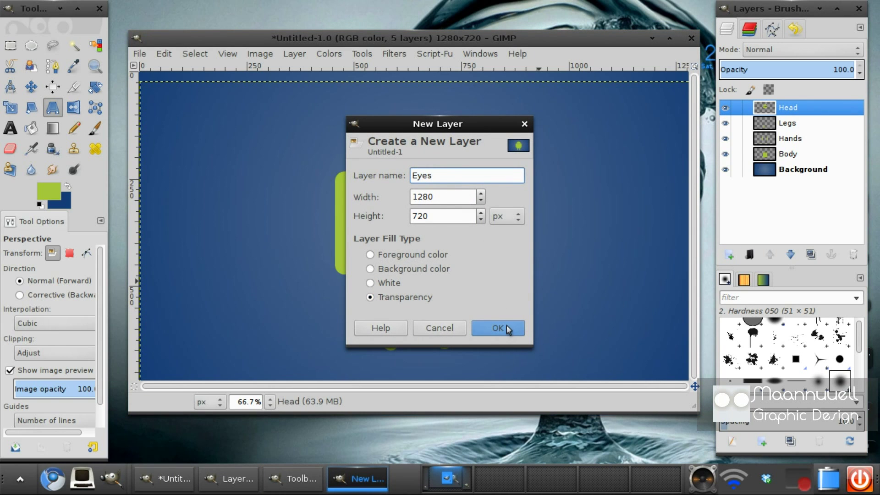
pyautogui.click(507, 329)
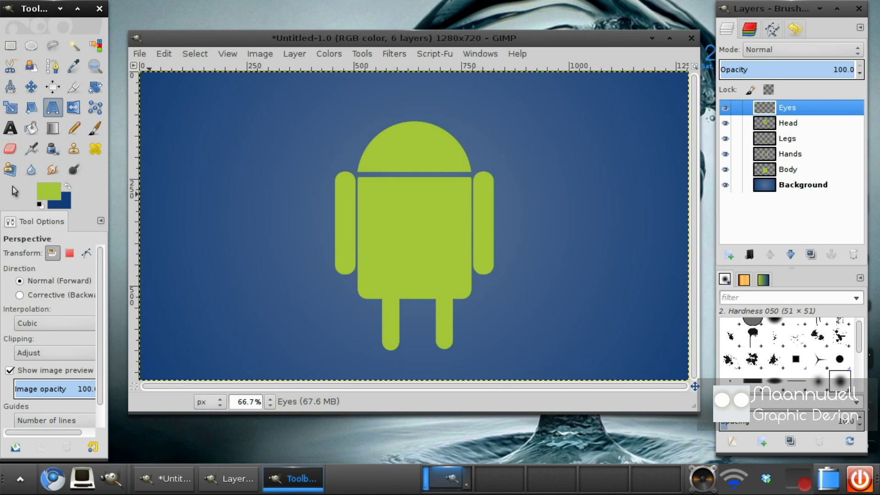
# - Set the paintbrush to the black round 13×13 brush
pyautogui.click(96, 129)
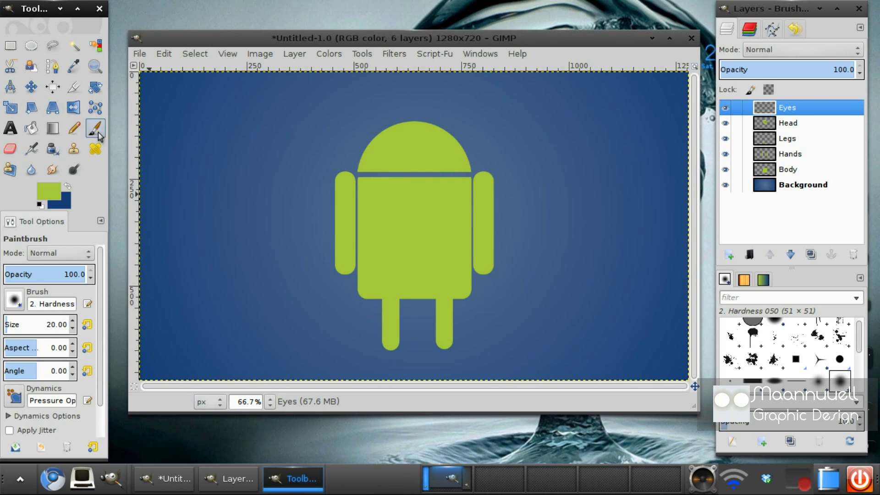
pyautogui.click(15, 302)
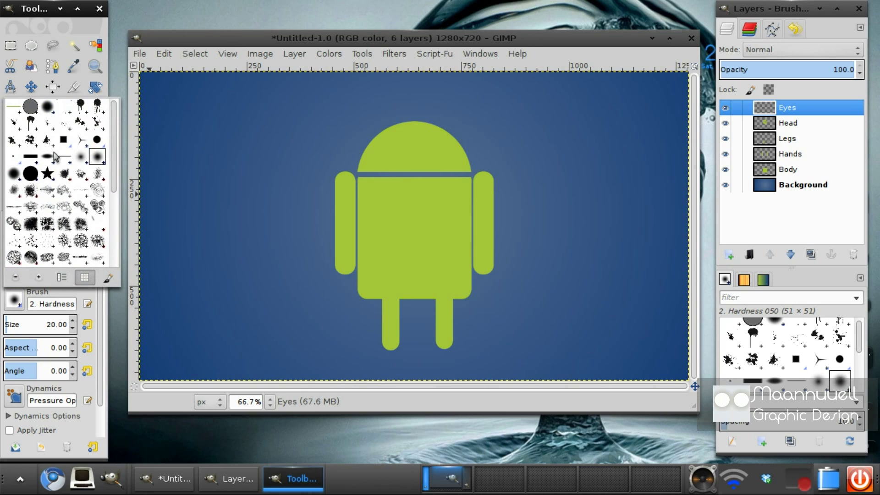
pyautogui.doubleClick(98, 141)
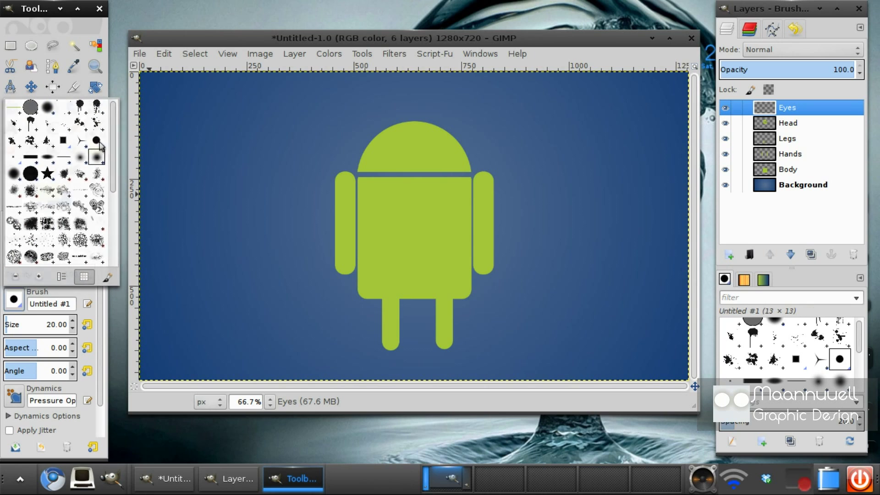
pyautogui.click(13, 303)
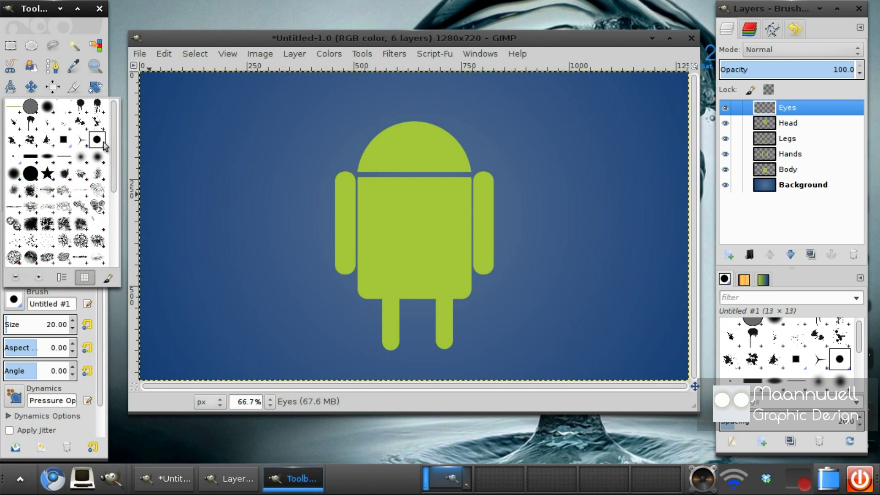
pyautogui.click(97, 428)
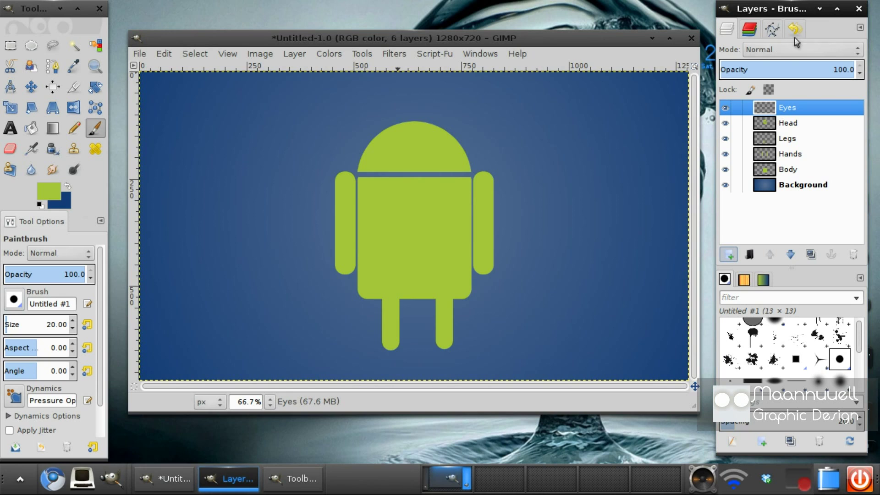
pyautogui.click(763, 440)
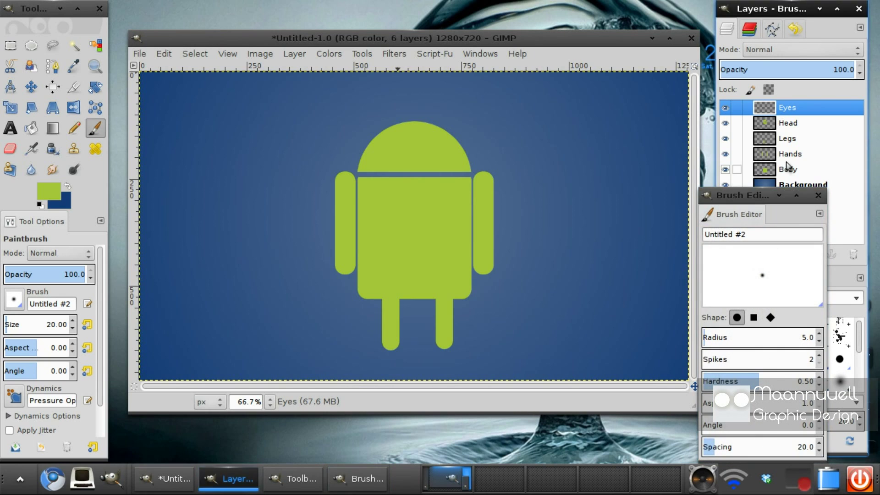
pyautogui.moveTo(787, 192); pyautogui.dragTo(651, 78)
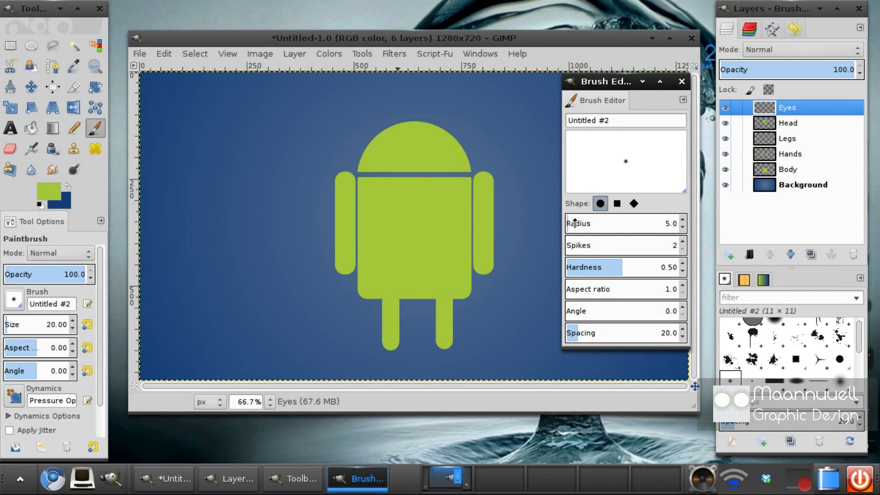
pyautogui.moveTo(575, 223)
pyautogui.mouseDown()
pyautogui.moveTo(609, 223)
pyautogui.moveTo(575, 224)
pyautogui.mouseUp()
pyautogui.moveTo(619, 265); pyautogui.dragTo(688, 266)
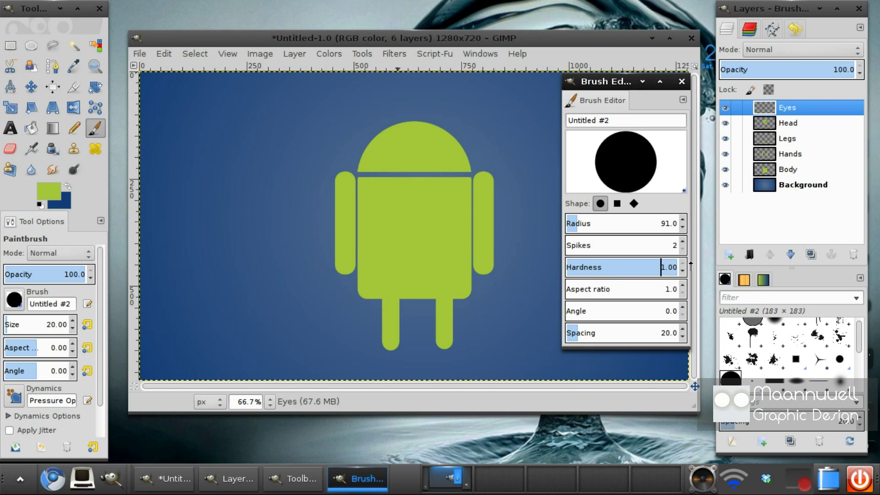
pyautogui.click(569, 223)
pyautogui.moveTo(568, 223); pyautogui.dragTo(567, 223)
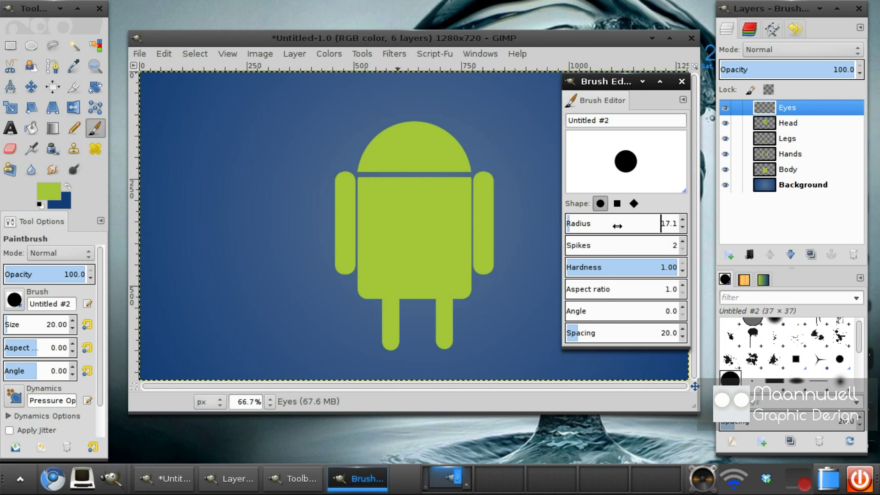
pyautogui.click(681, 81)
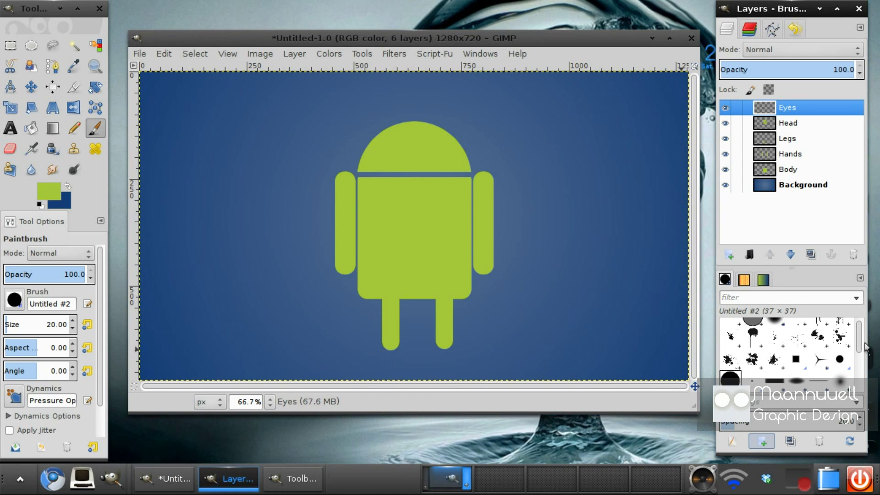
pyautogui.moveTo(864, 347)
pyautogui.mouseDown()
pyautogui.moveTo(865, 362)
pyautogui.moveTo(865, 351)
pyautogui.mouseUp()
pyautogui.rightClick(738, 350)
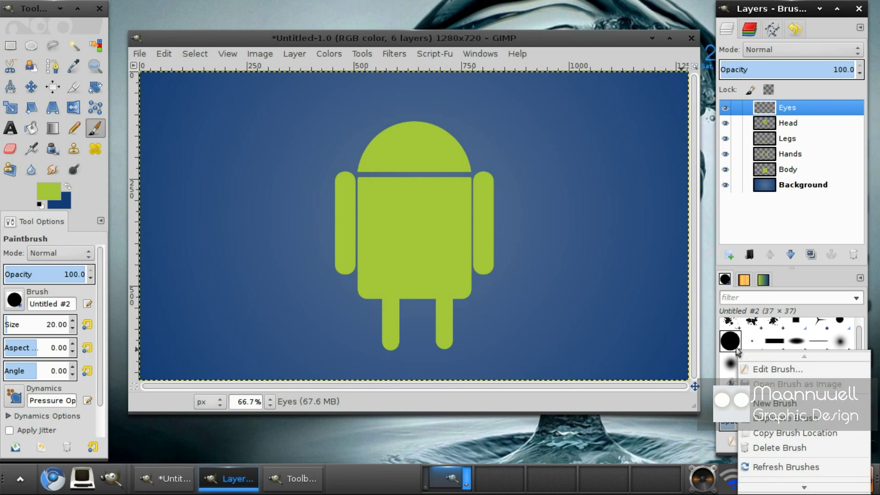
pyautogui.click(776, 445)
pyautogui.click(835, 264)
pyautogui.click(840, 362)
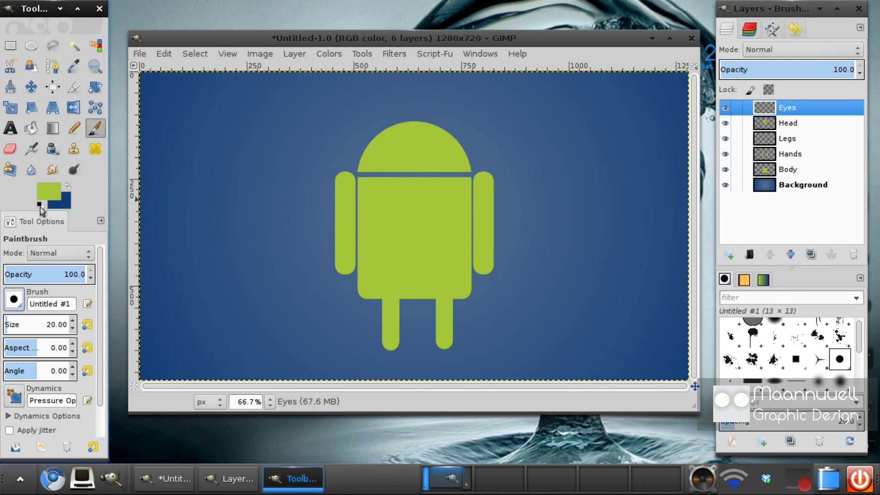
# - Set the foreground colour to white
pyautogui.click(69, 186)
pyautogui.click(48, 190)
pyautogui.click(410, 217)
pyautogui.click(444, 267)
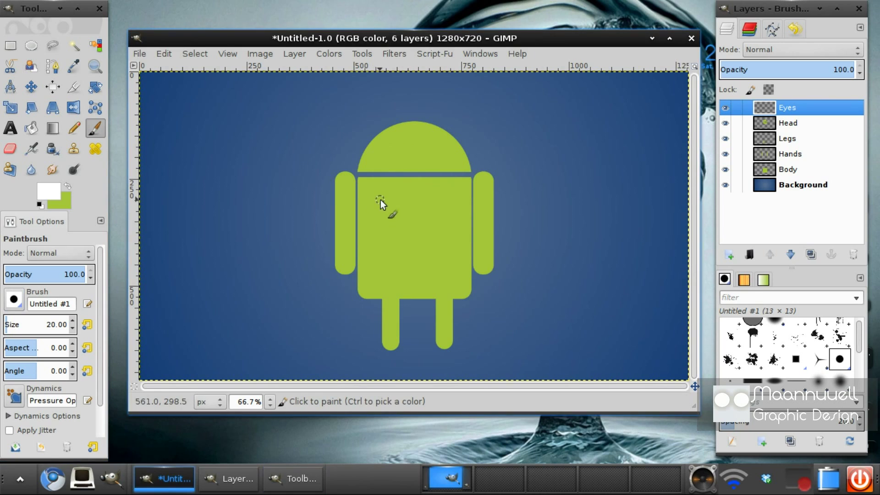
# - Paint the left eye dot on the head with brush size 25.18
pyautogui.click(389, 149)
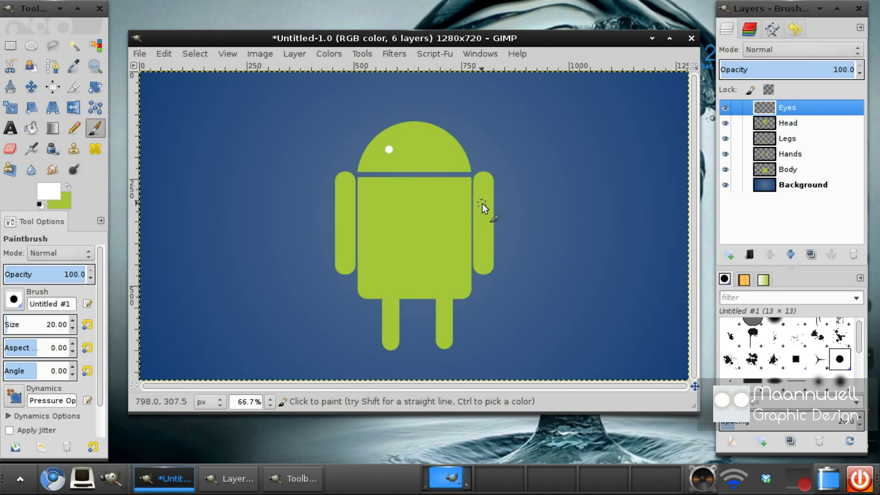
pyautogui.hotkey('ctrl', 'z')
pyautogui.click(54, 321)
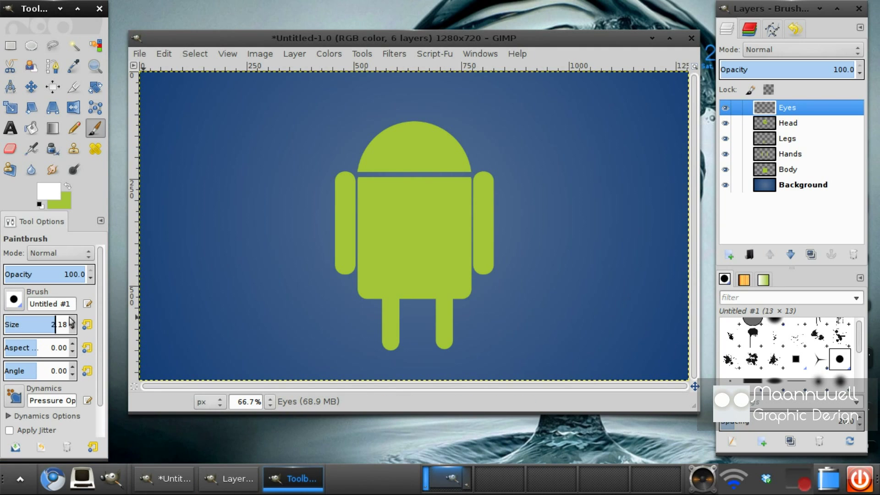
pyautogui.click(390, 151)
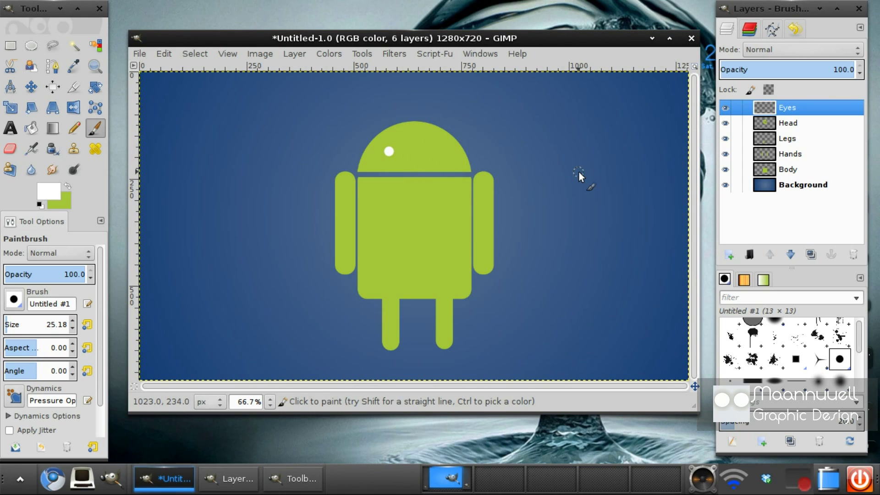
# - Duplicate the eye, flip the copy to the head's right side, and merge it into Eyes
pyautogui.click(811, 254)
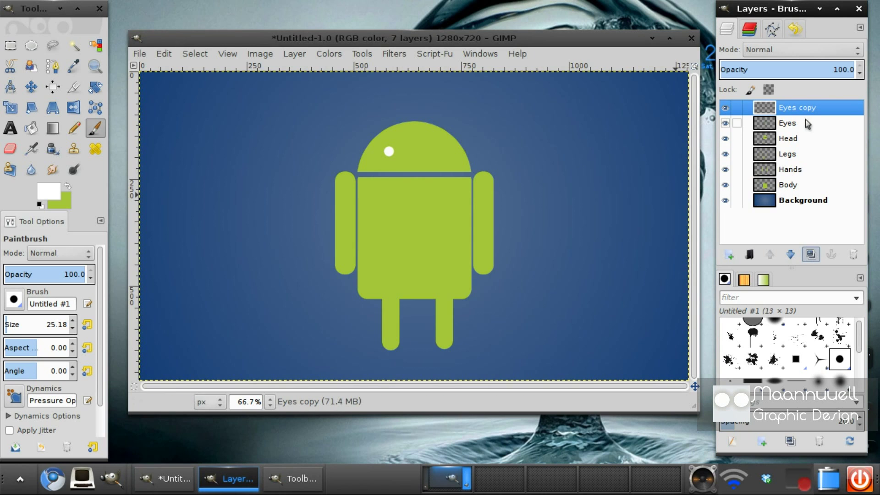
pyautogui.click(73, 108)
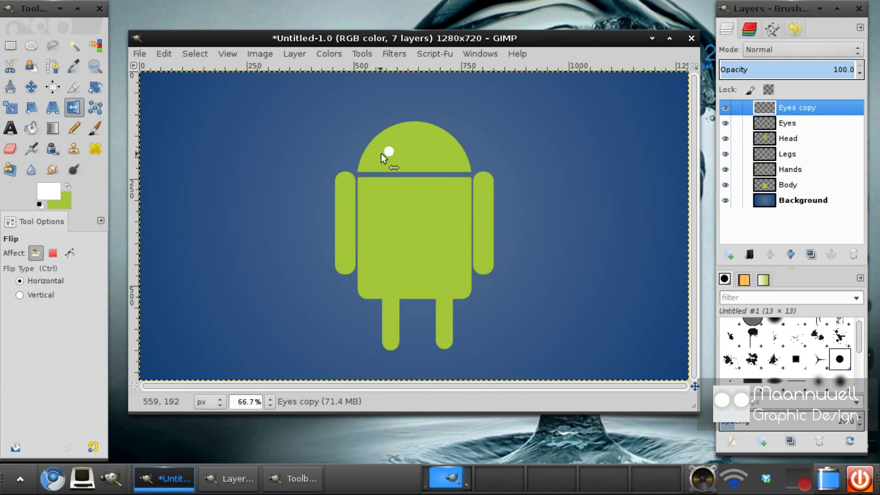
pyautogui.click(387, 152)
pyautogui.rightClick(815, 105)
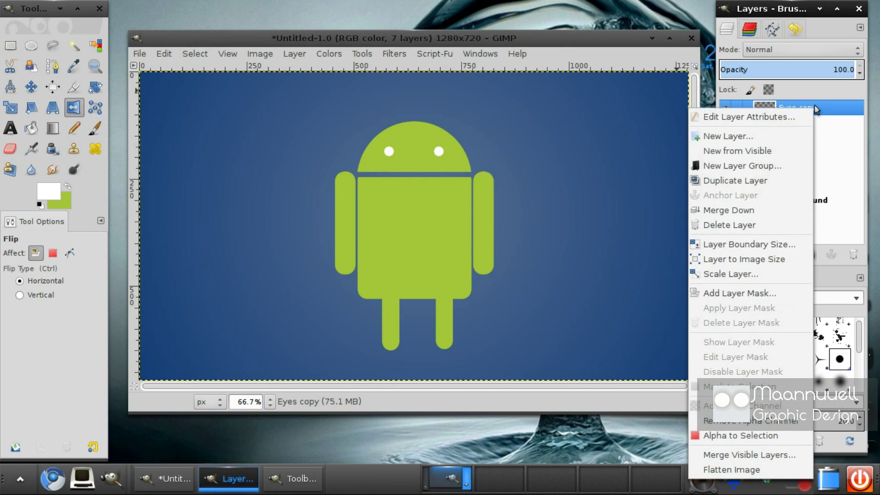
pyautogui.click(749, 210)
pyautogui.click(732, 255)
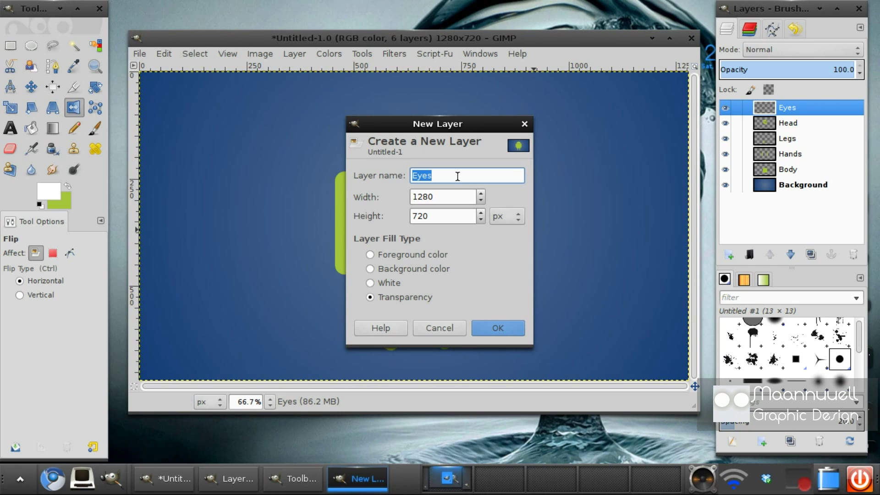
# - Create a layer named 'Anteni' and select a thin rounded strip above the left eye
pyautogui.write('Anteni')
pyautogui.click(499, 324)
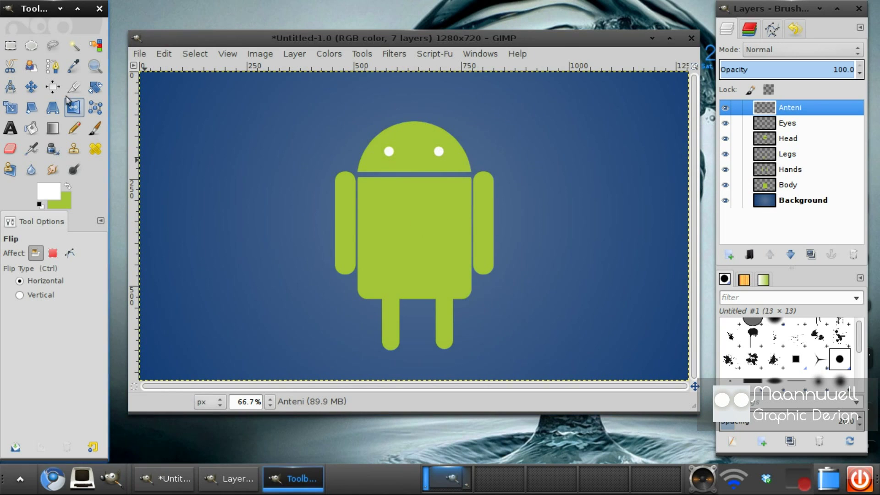
pyautogui.click(17, 48)
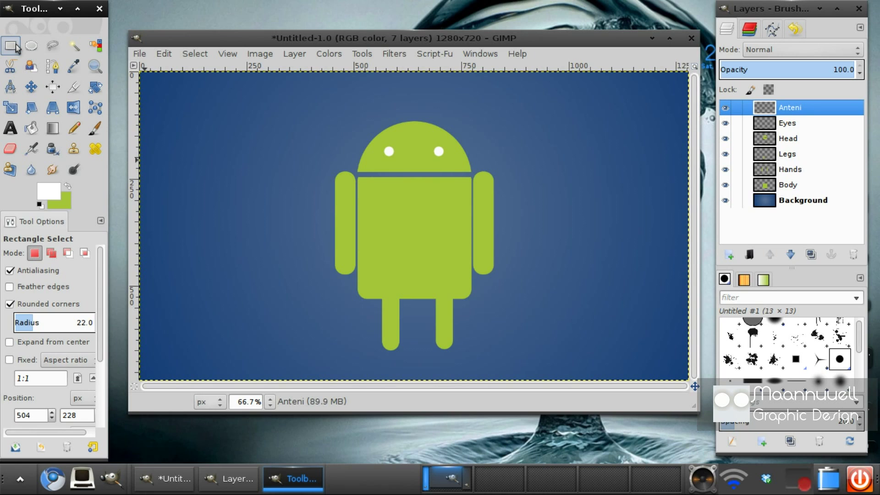
pyautogui.click(408, 78)
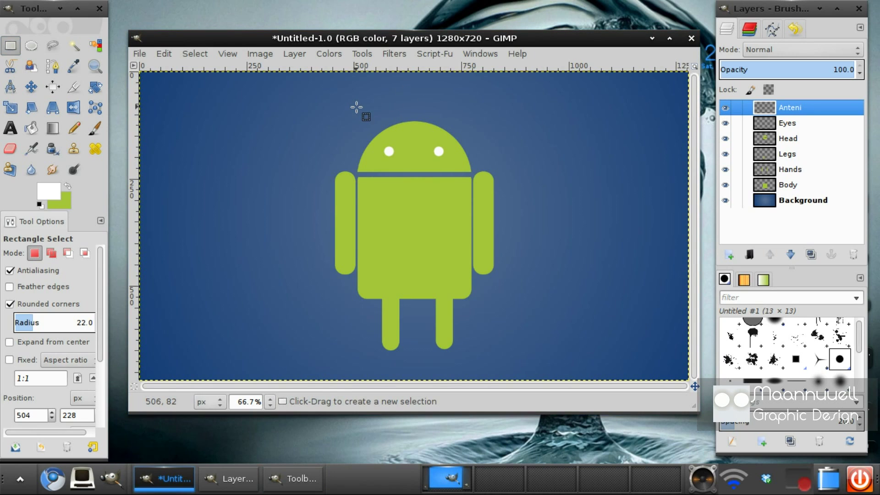
pyautogui.moveTo(370, 115); pyautogui.dragTo(373, 133)
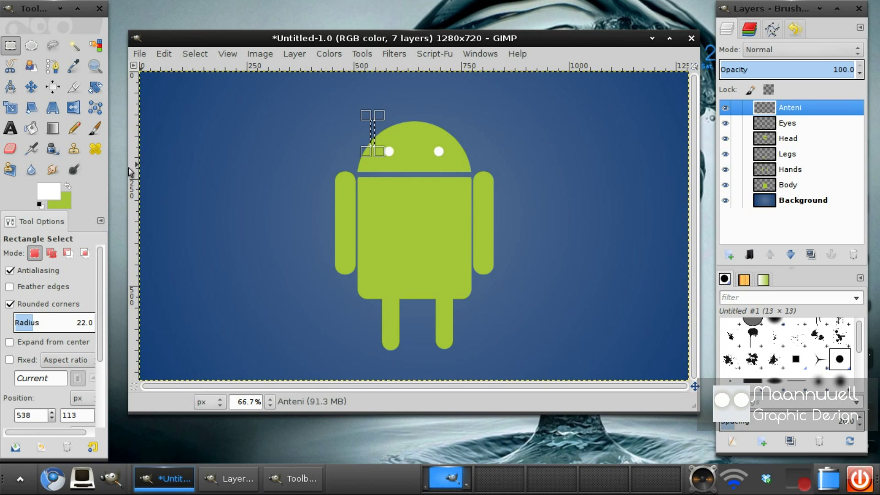
# - Fill the antenna strip with green and clear the selection
pyautogui.click(31, 127)
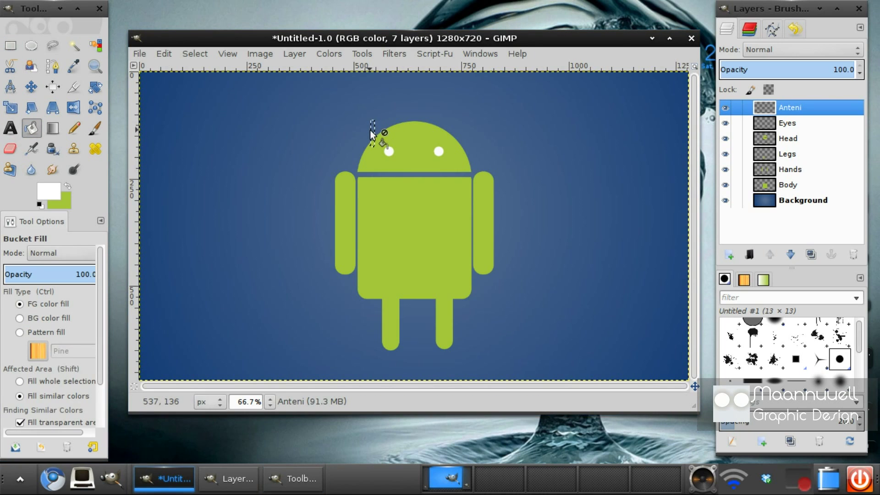
pyautogui.click(372, 131)
pyautogui.hotkey('ctrl', 'z')
pyautogui.click(68, 185)
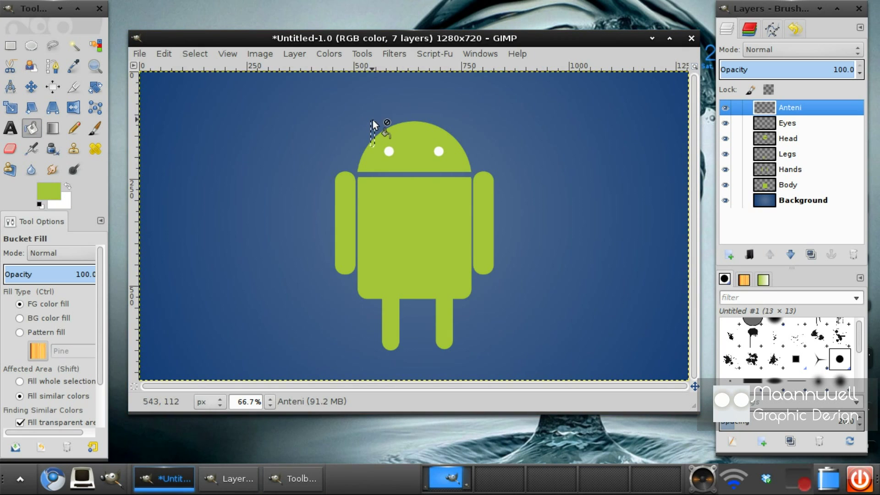
pyautogui.click(372, 131)
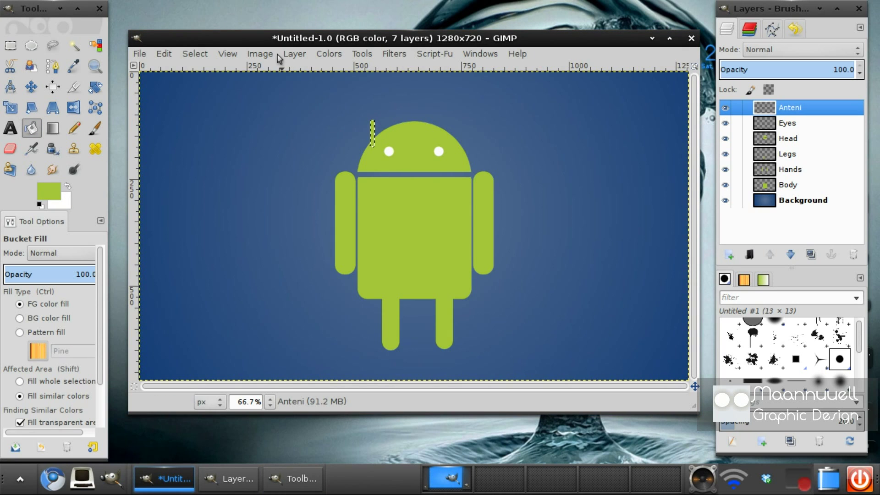
pyautogui.click(195, 53)
pyautogui.click(196, 84)
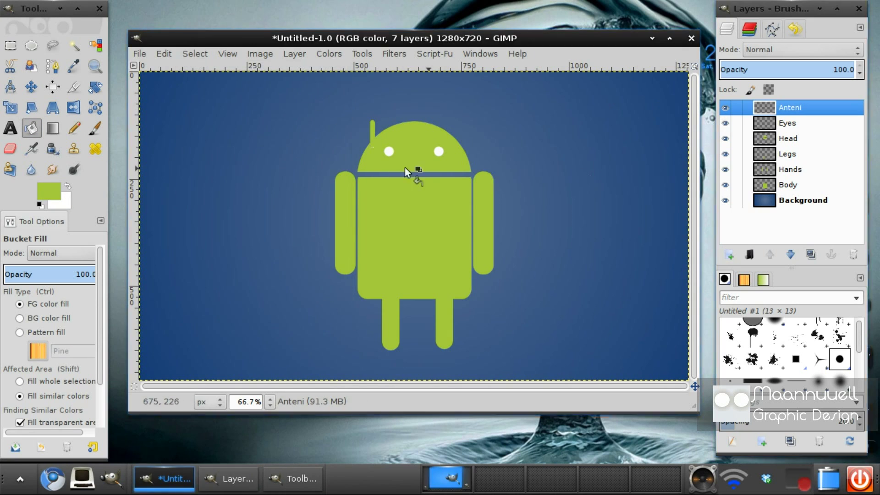
pyautogui.click(371, 147)
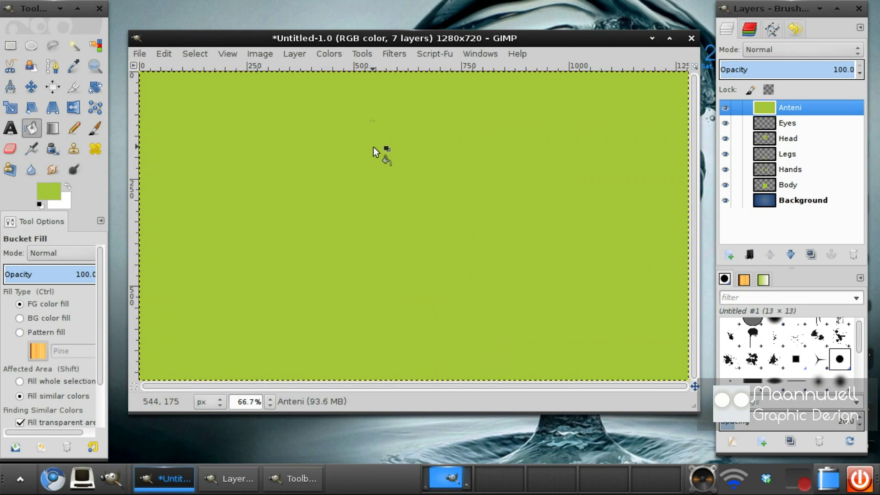
pyautogui.hotkey('ctrl', 'z')
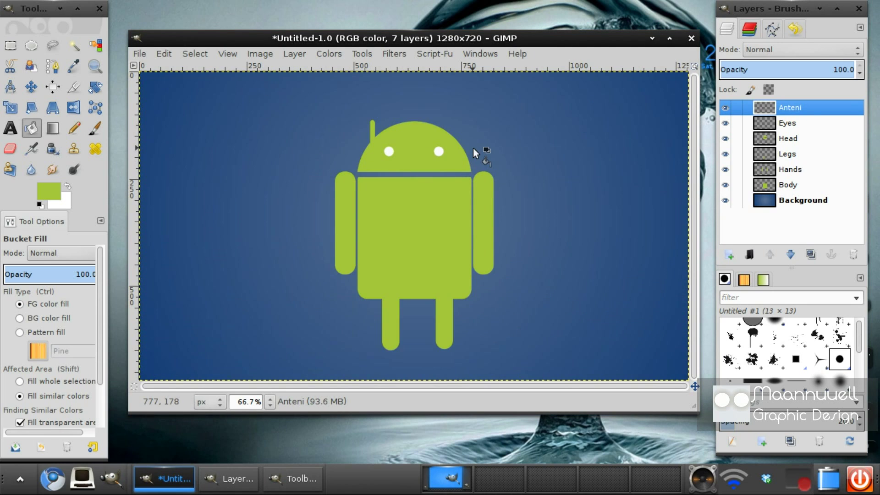
# - Duplicate the Anteni layer and mirror the copy to the head's right side
pyautogui.click(810, 255)
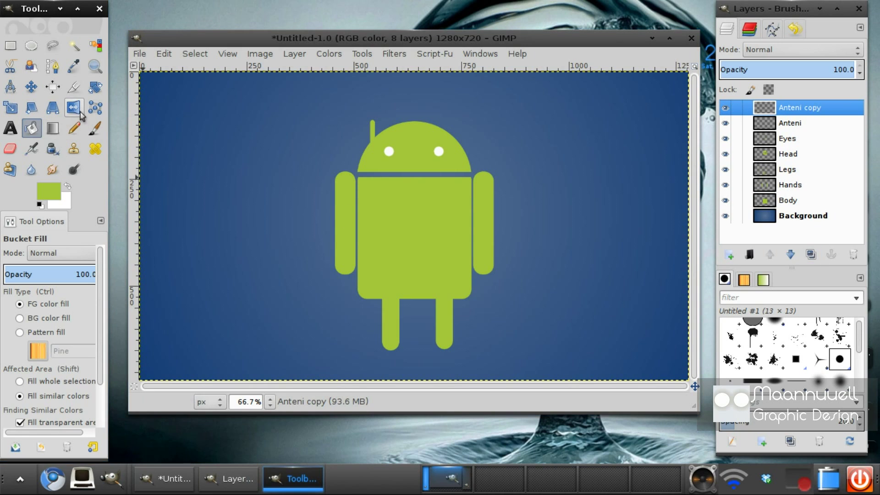
pyautogui.click(73, 107)
pyautogui.click(375, 134)
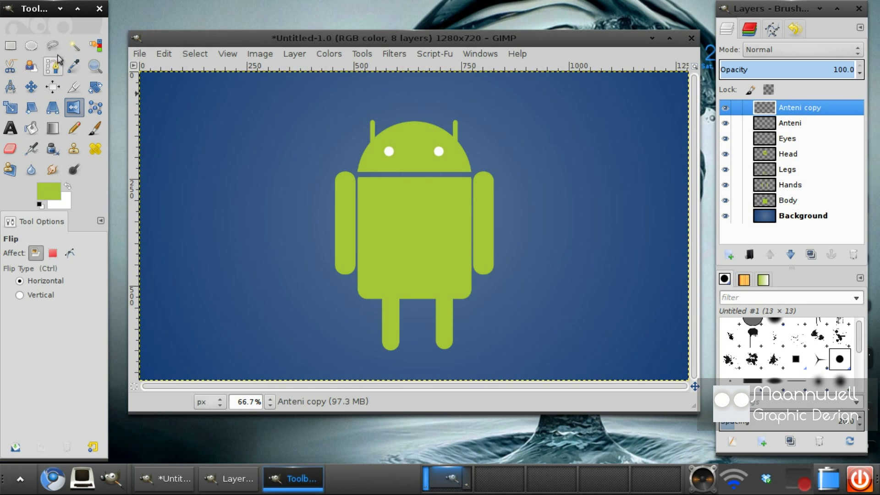
# - Rotate the copied antenna about 25° clockwise and place it on the head's upper right
pyautogui.click(93, 87)
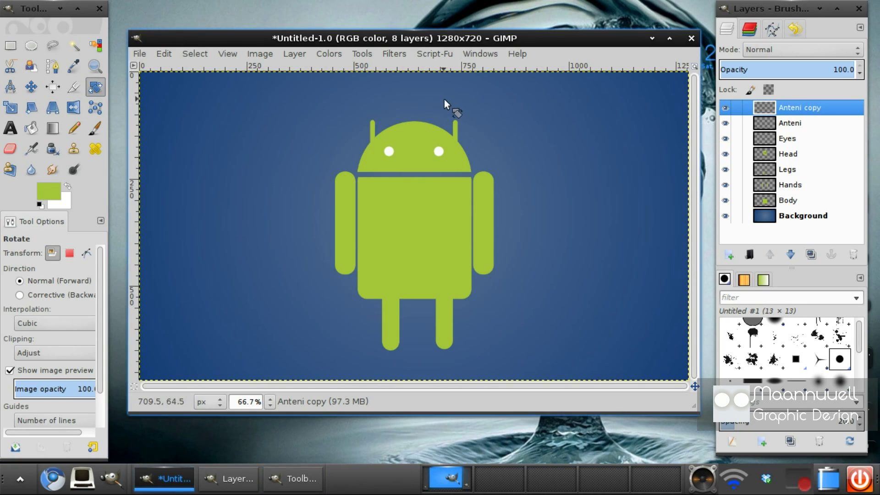
pyautogui.click(454, 127)
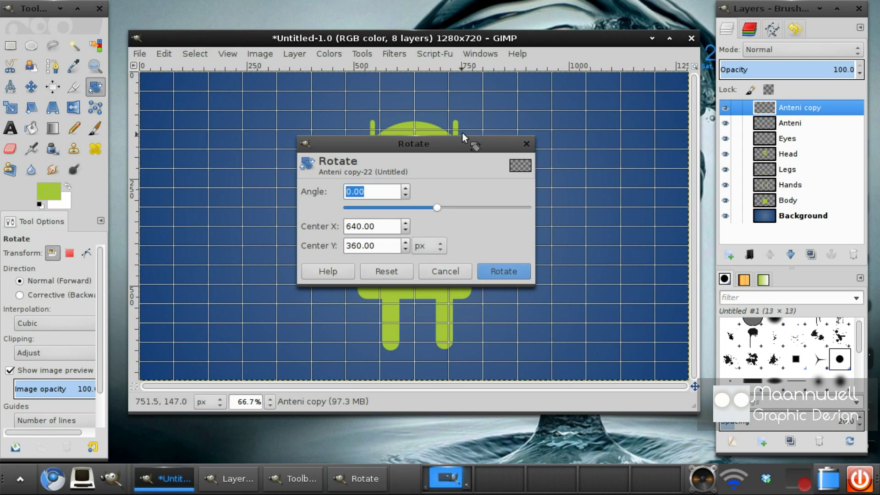
pyautogui.moveTo(434, 147); pyautogui.dragTo(251, 158)
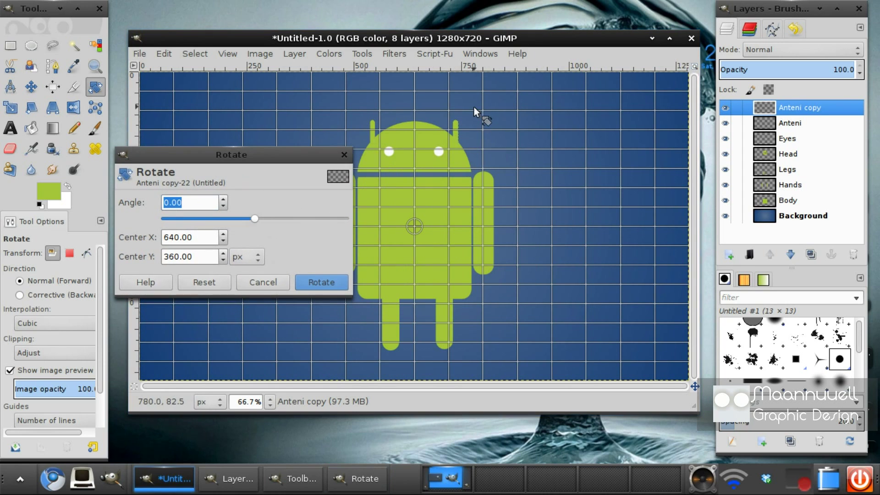
pyautogui.moveTo(476, 106); pyautogui.dragTo(529, 133)
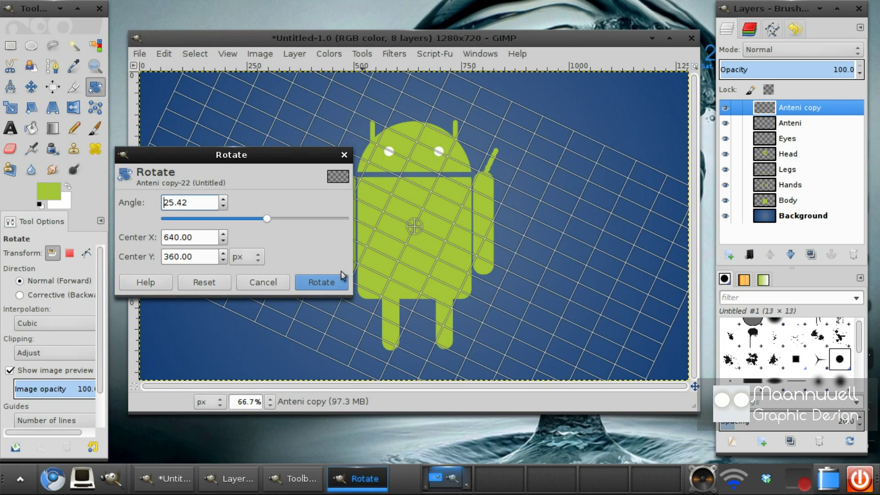
pyautogui.click(324, 284)
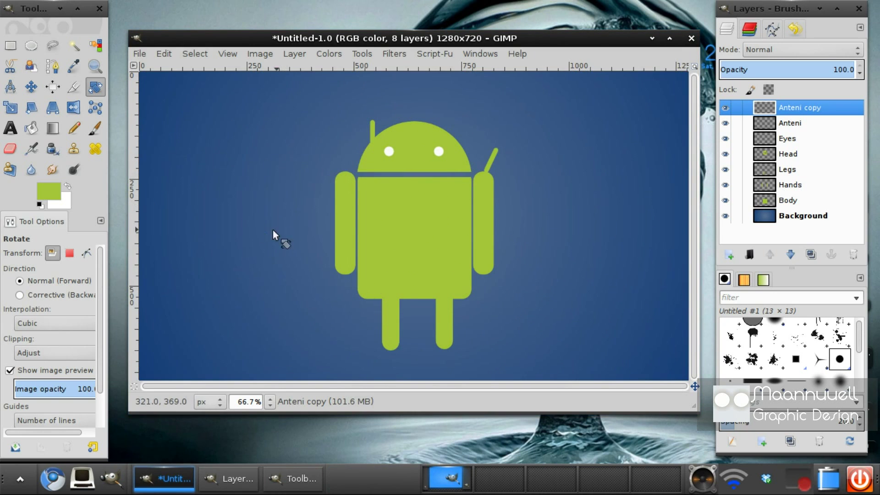
pyautogui.click(31, 86)
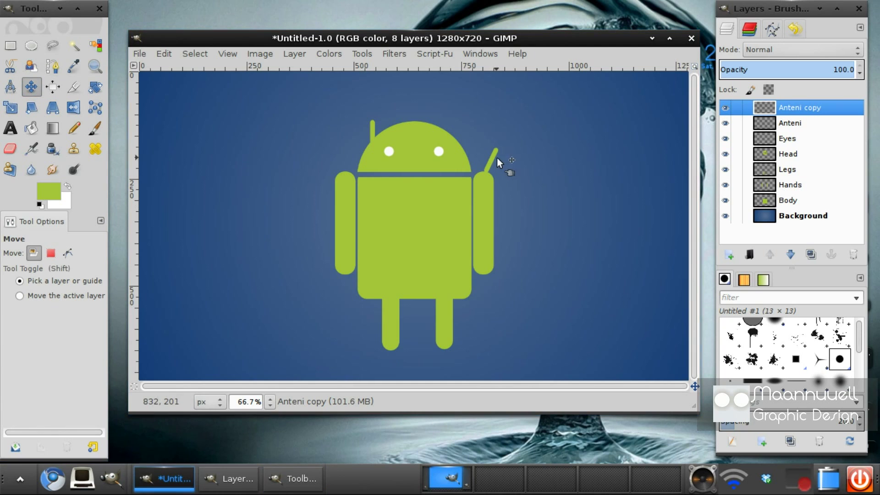
pyautogui.moveTo(491, 161); pyautogui.dragTo(453, 134)
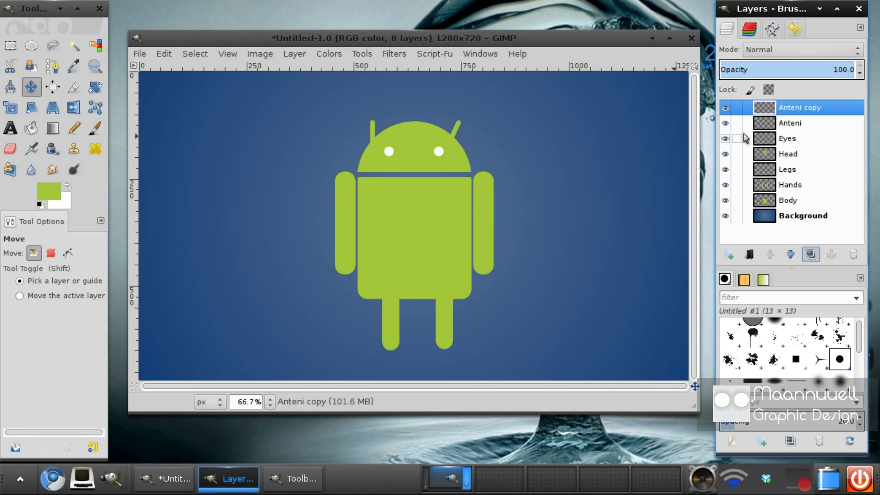
# - Rotate the Anteni layer about -25° and position it on the head's upper left
pyautogui.click(779, 123)
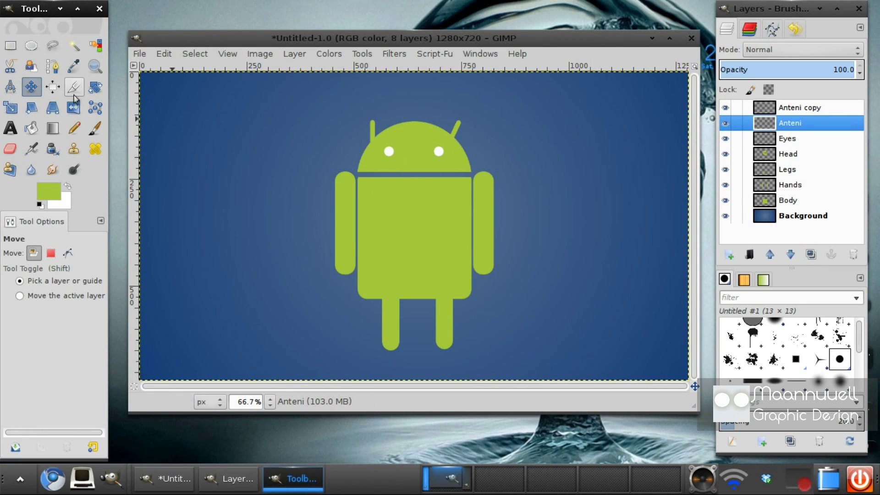
pyautogui.click(94, 86)
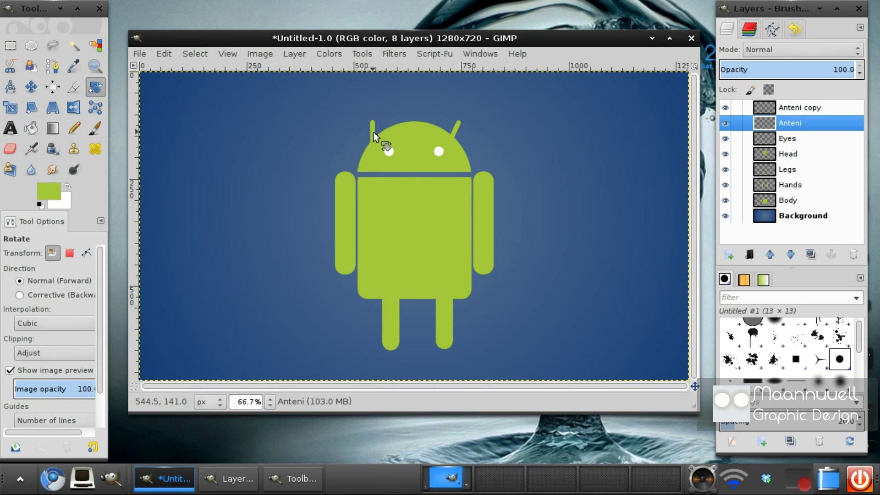
pyautogui.click(374, 132)
pyautogui.moveTo(323, 120); pyautogui.dragTo(246, 151)
pyautogui.click(327, 277)
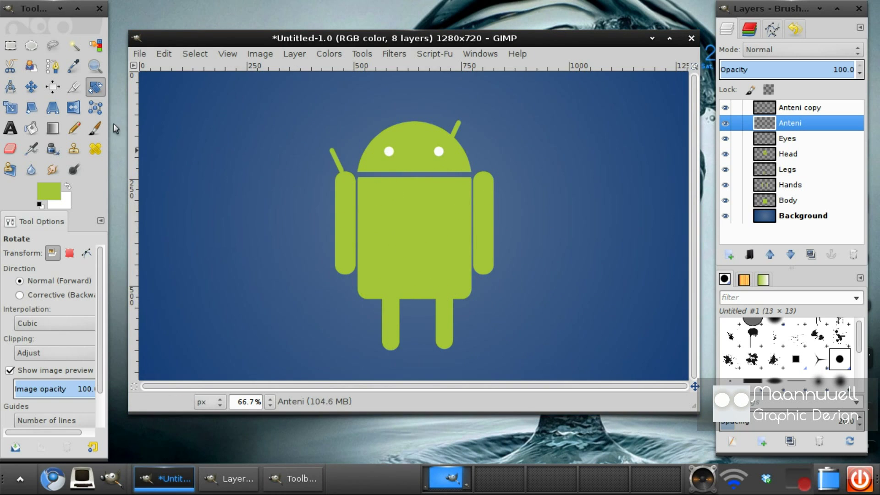
pyautogui.click(31, 86)
pyautogui.moveTo(338, 160); pyautogui.dragTo(375, 131)
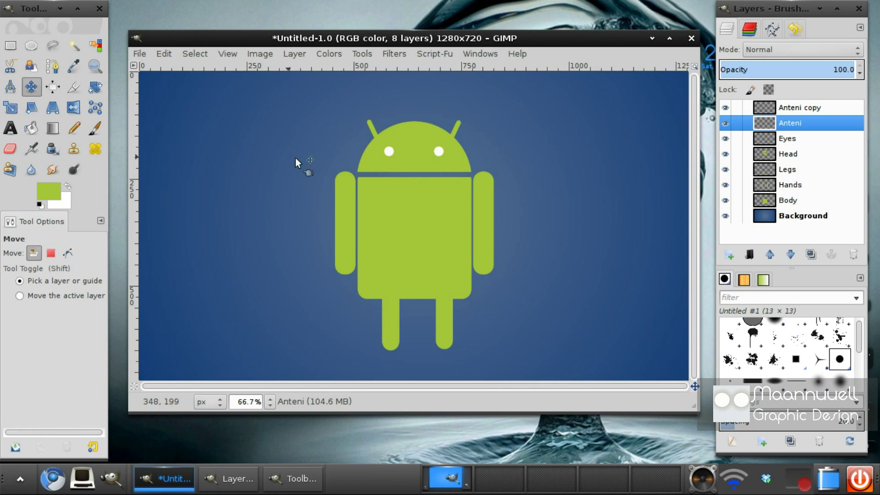
# - Merge the Anteni copy layer down into the Anteni layer
pyautogui.click(802, 112)
pyautogui.rightClick(803, 116)
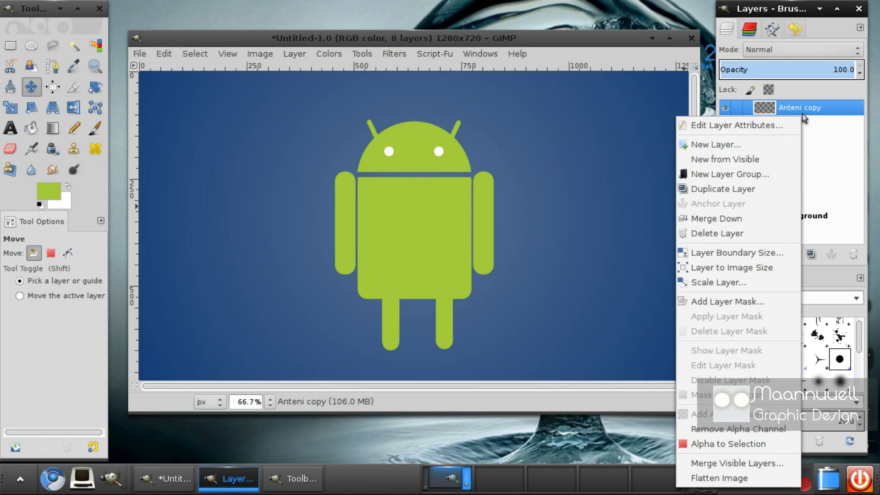
pyautogui.click(732, 219)
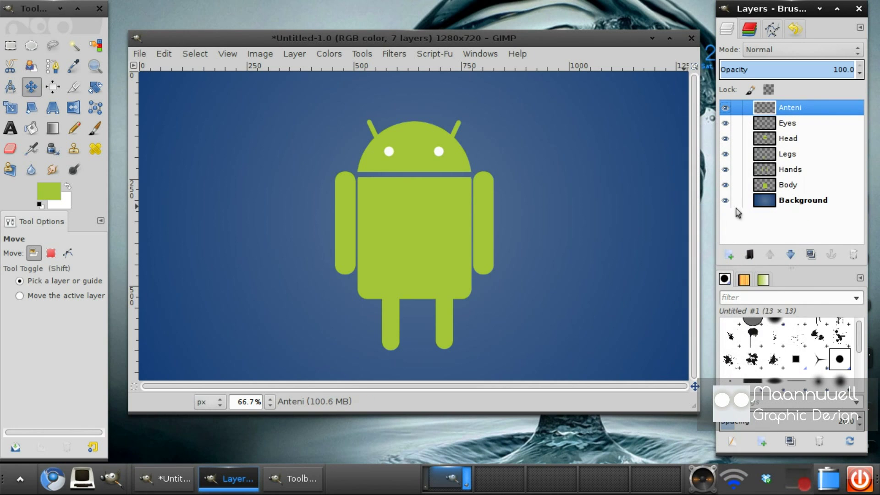
# - With Background hidden, merge all visible android layers into one Body layer, then unhide Background
pyautogui.click(725, 201)
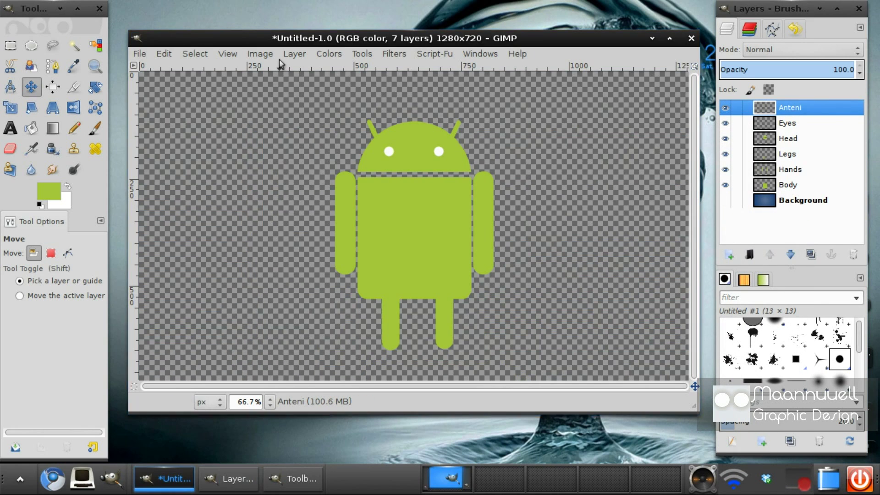
pyautogui.click(264, 54)
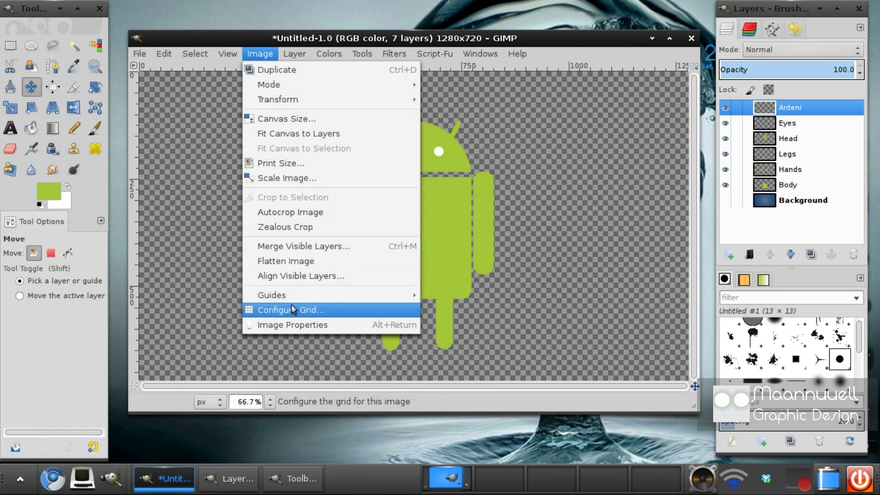
pyautogui.click(285, 246)
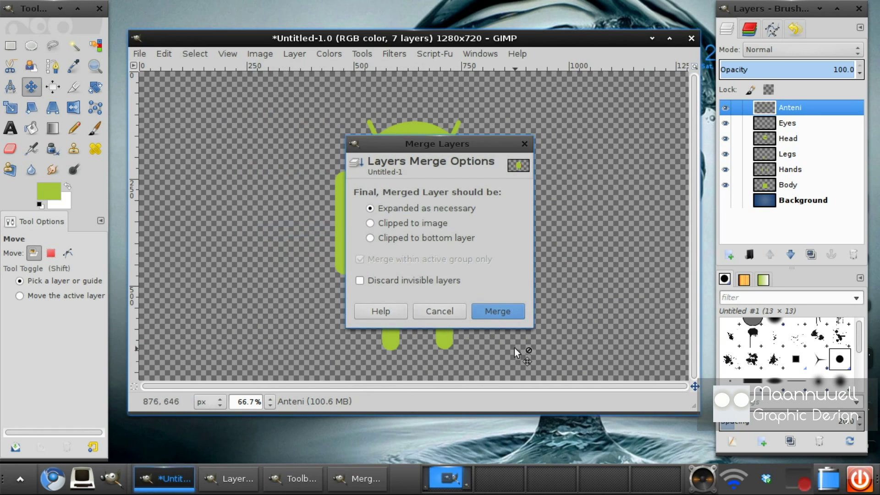
pyautogui.click(495, 313)
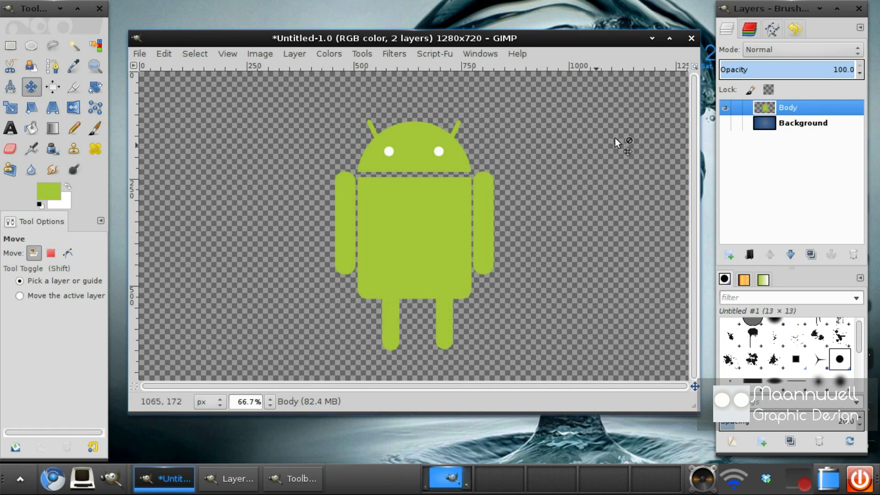
pyautogui.click(726, 124)
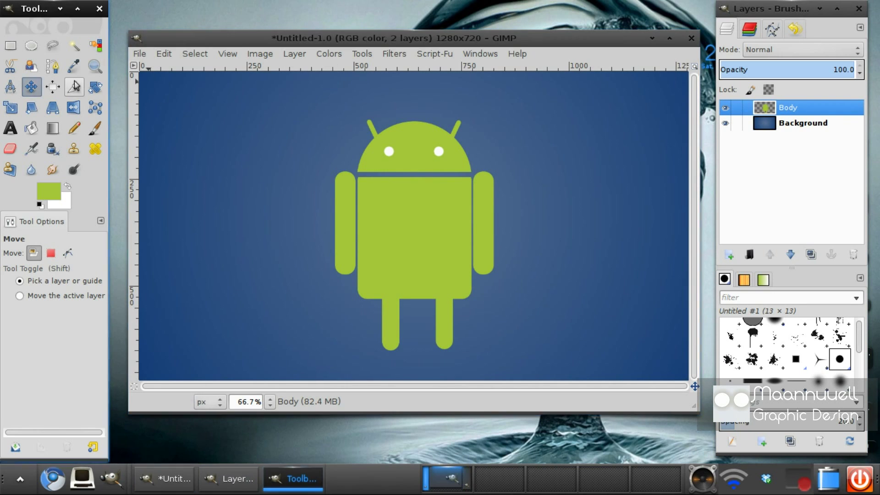
# - Type 'BUZZ' below the android in white Roboto text at size 100
pyautogui.click(18, 126)
pyautogui.click(68, 187)
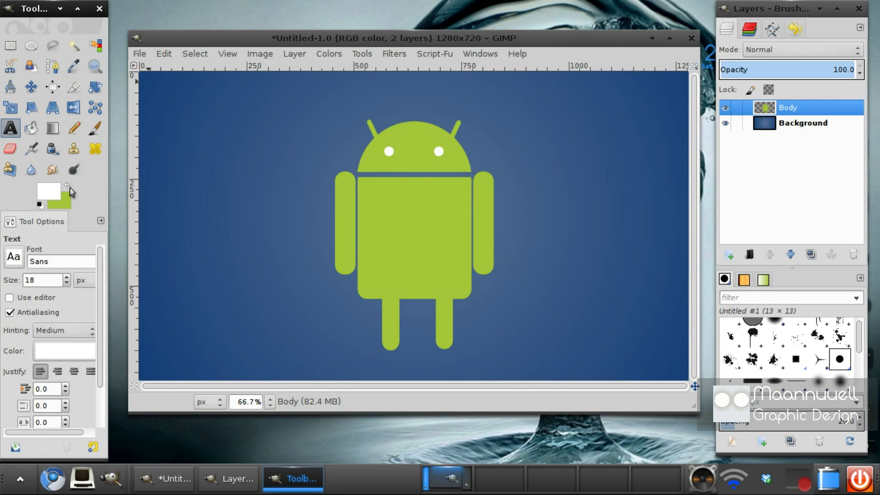
pyautogui.click(67, 264)
pyautogui.doubleClick(66, 264)
pyautogui.write('Robo')
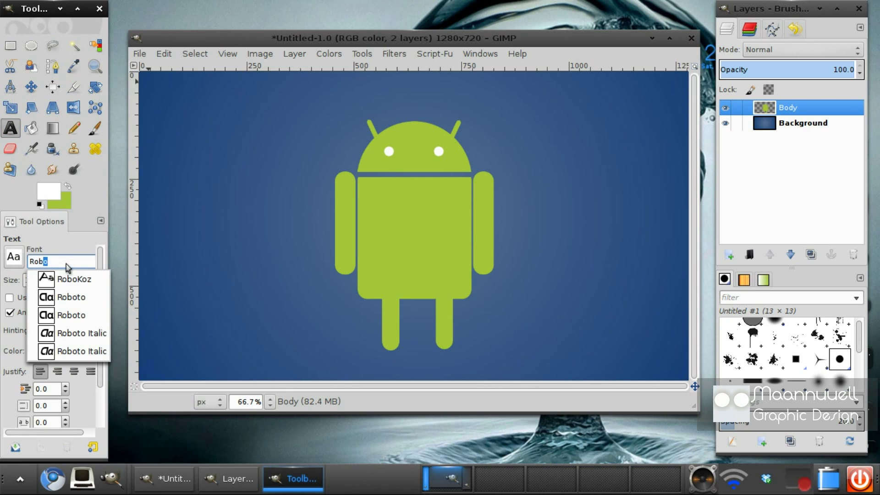
pyautogui.click(73, 300)
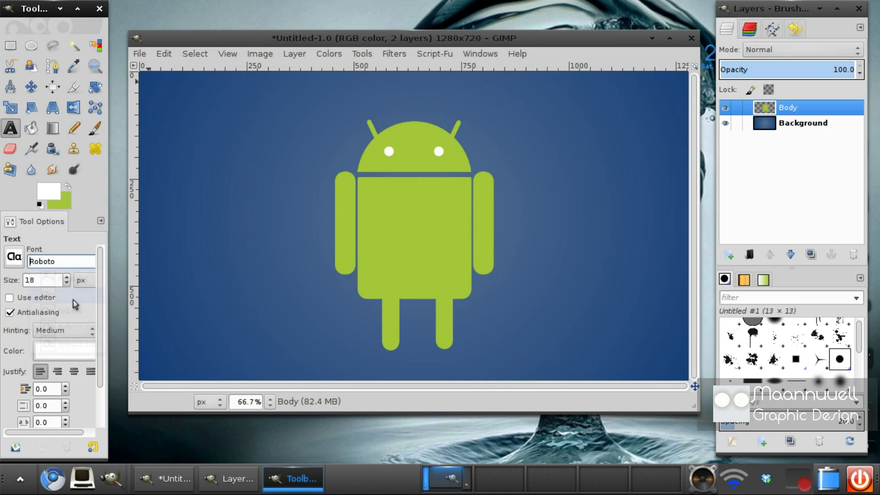
pyautogui.doubleClick(52, 280)
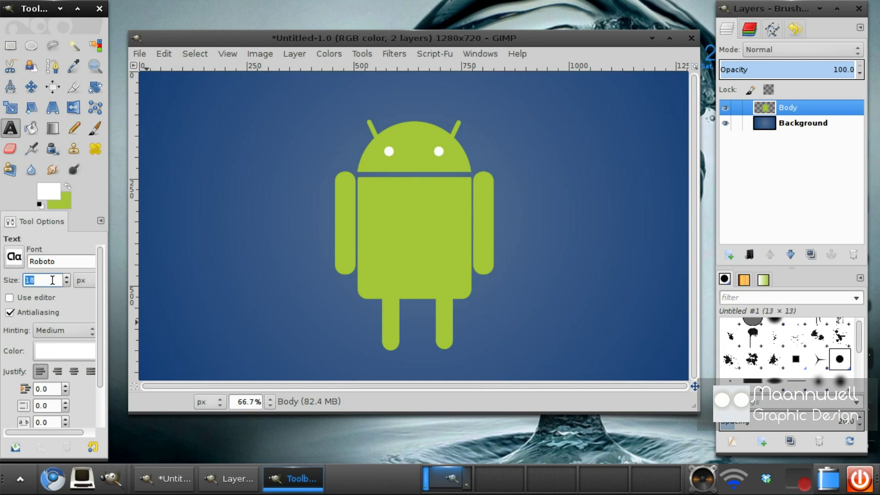
pyautogui.write('100')
pyautogui.click(319, 347)
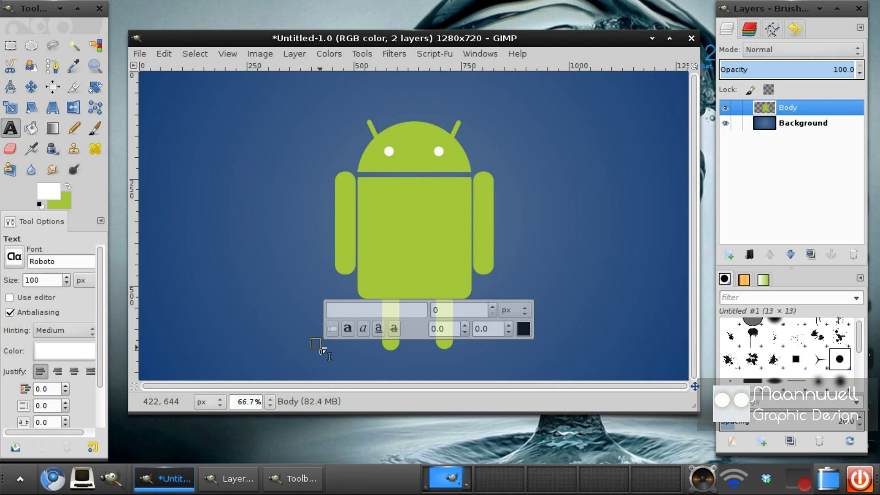
pyautogui.write('BUZZ')
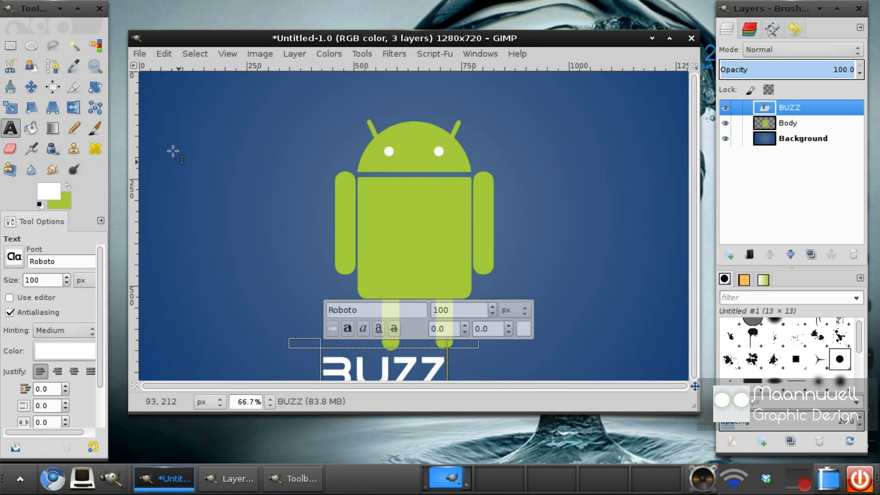
# - Shift the BUZZ text right and slightly up so it sits centred under the android's legs
pyautogui.click(29, 89)
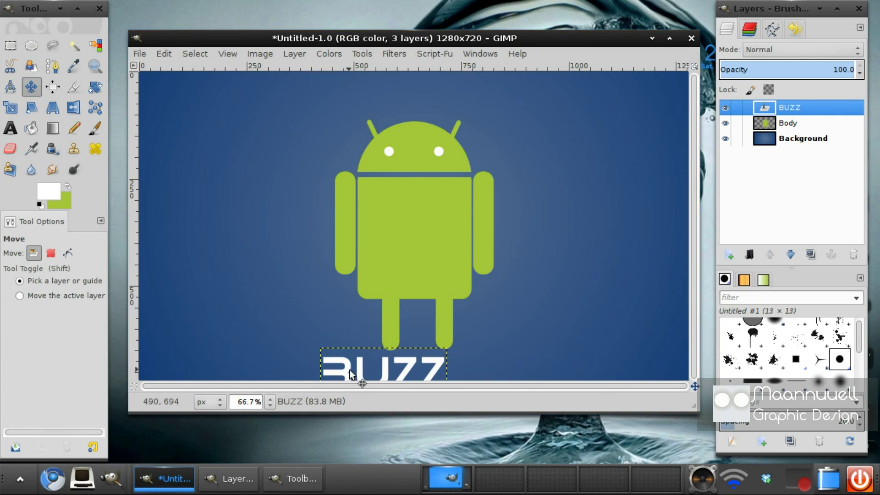
pyautogui.moveTo(354, 367); pyautogui.dragTo(383, 362)
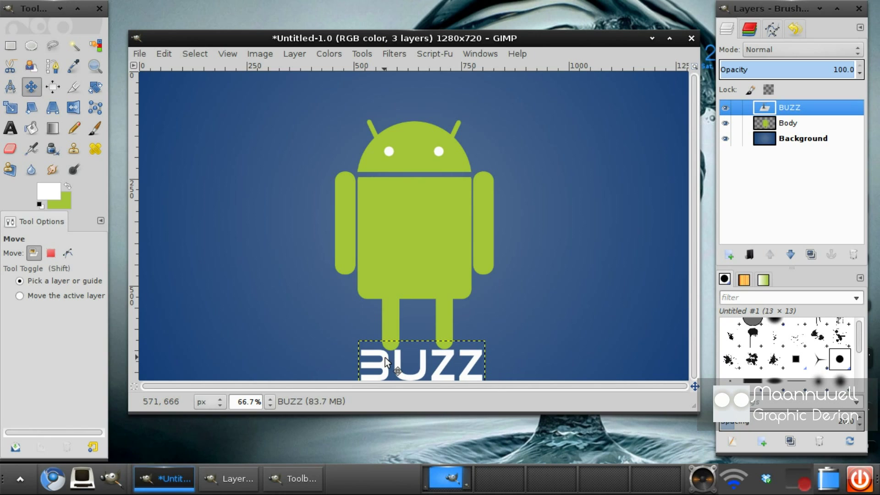